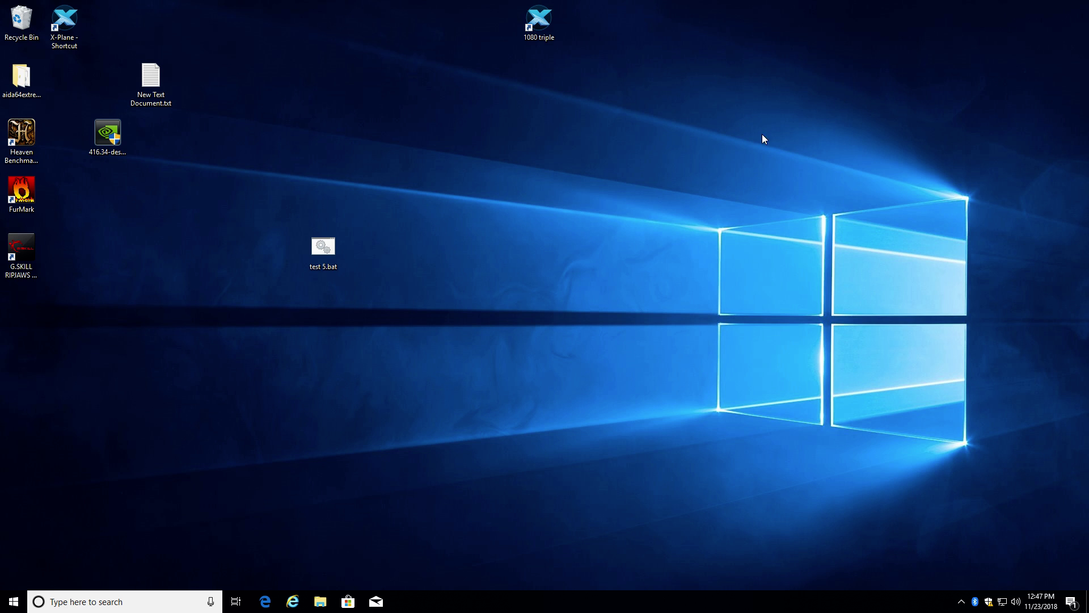
# Launch Internet Explorer from the taskbar so the MSN home page shows.
pyautogui.click(292, 601)
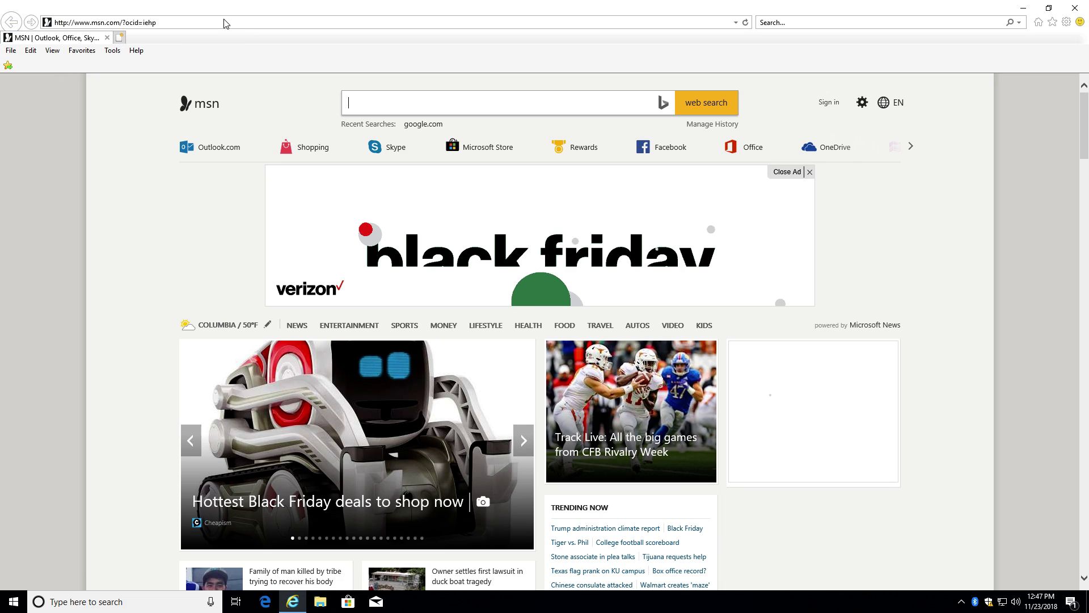
# Go to google.com, search 'x-plane 11 frame rate test', and open the X-Plane benchmarking article.
pyautogui.click(225, 23)
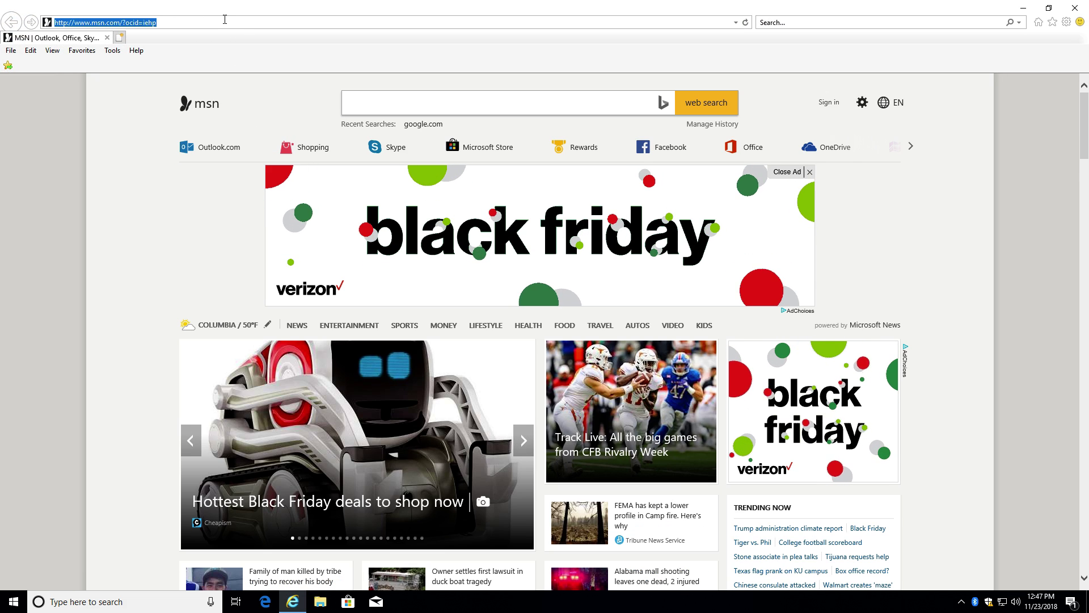
pyautogui.write('google.com/')
pyautogui.press('Return')
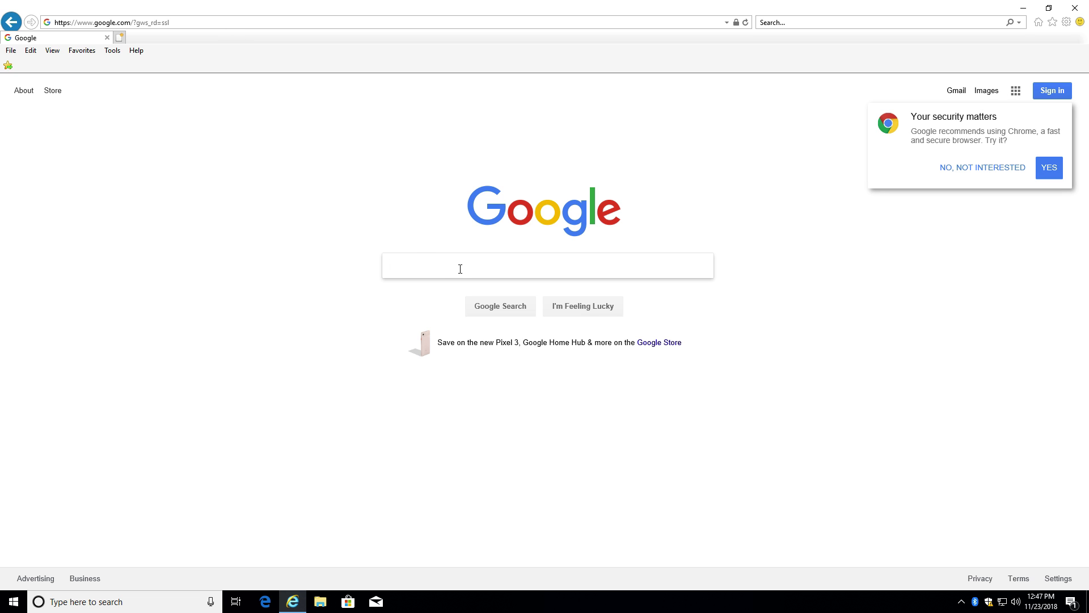
pyautogui.write('x-p')
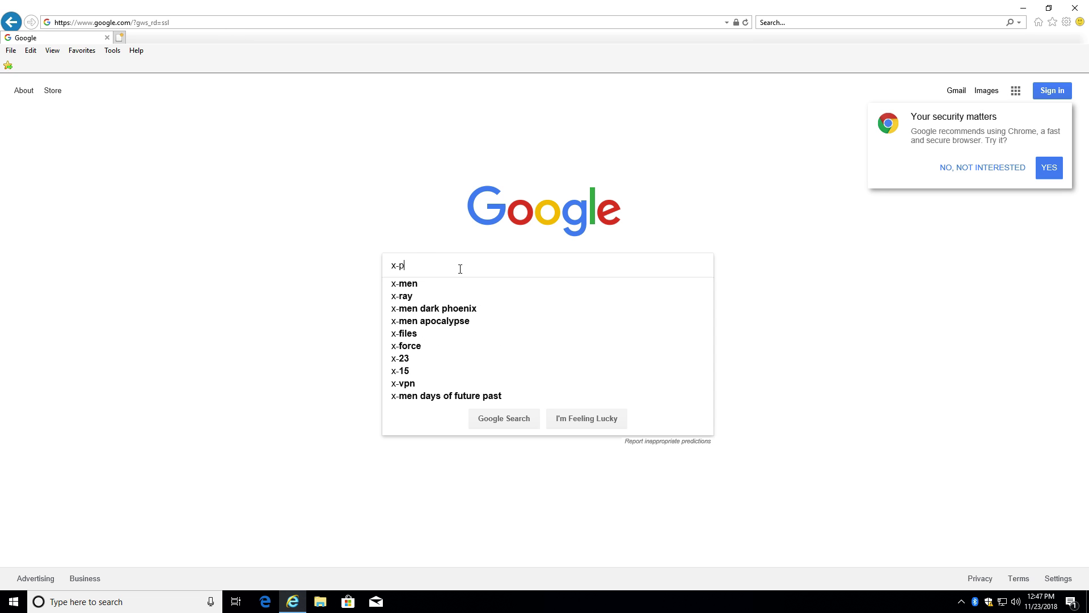
pyautogui.write('lane 11 ')
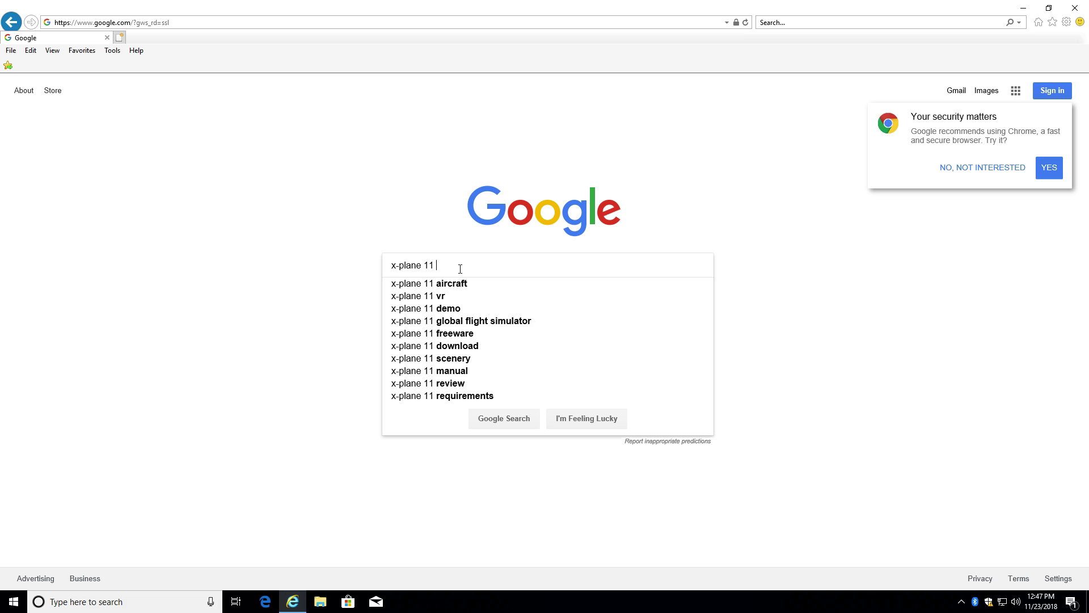
pyautogui.write('frame rate test')
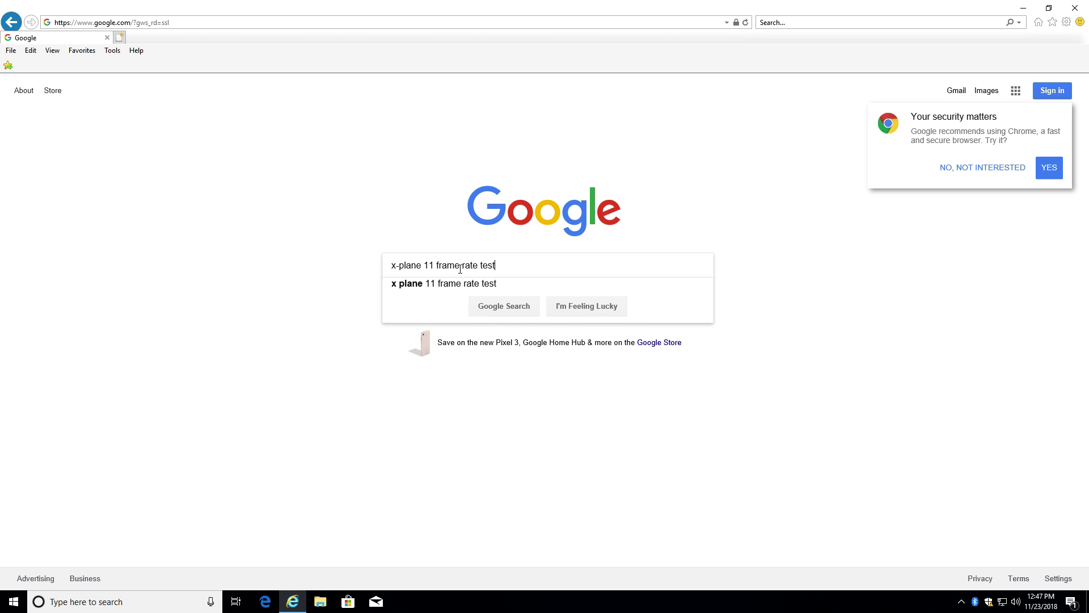
pyautogui.press('Return')
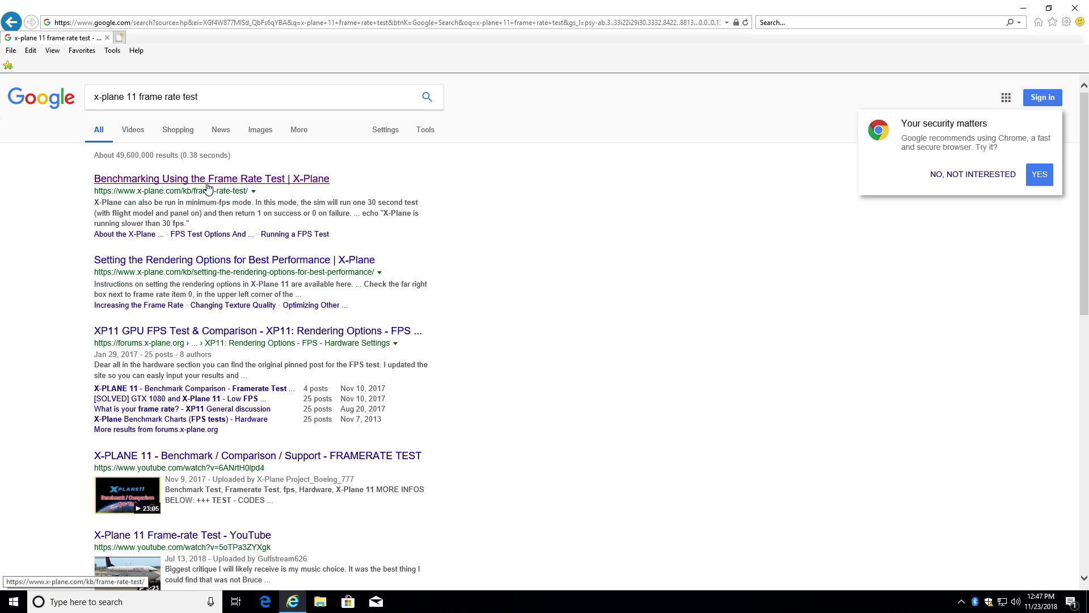
pyautogui.click(320, 182)
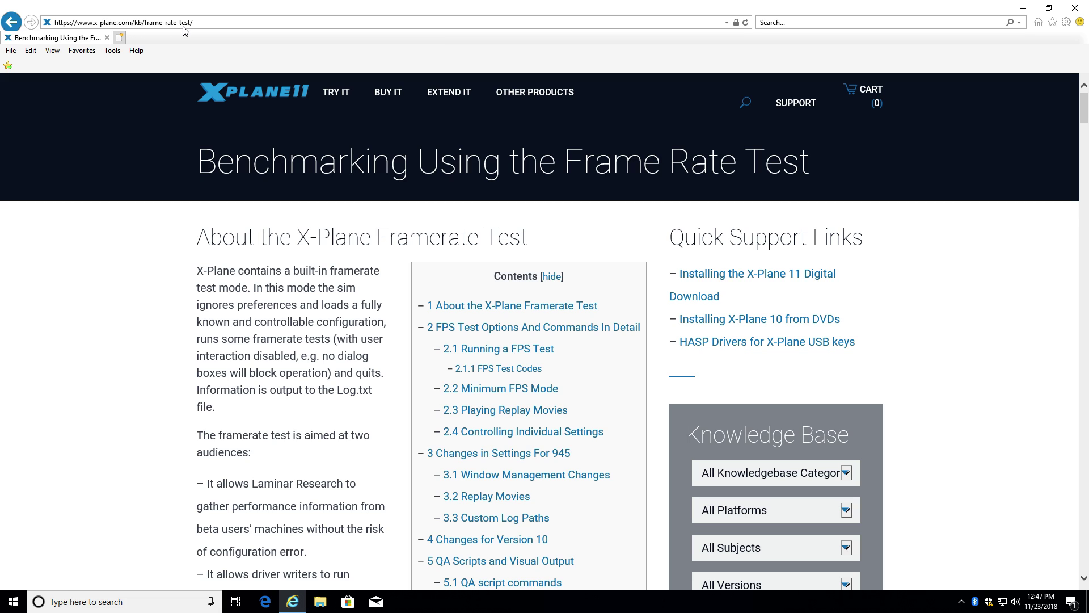
# Scroll through the Frame Rate Test article to its footer, then close Internet Explorer.
pyautogui.scroll(-15, 418, 239)
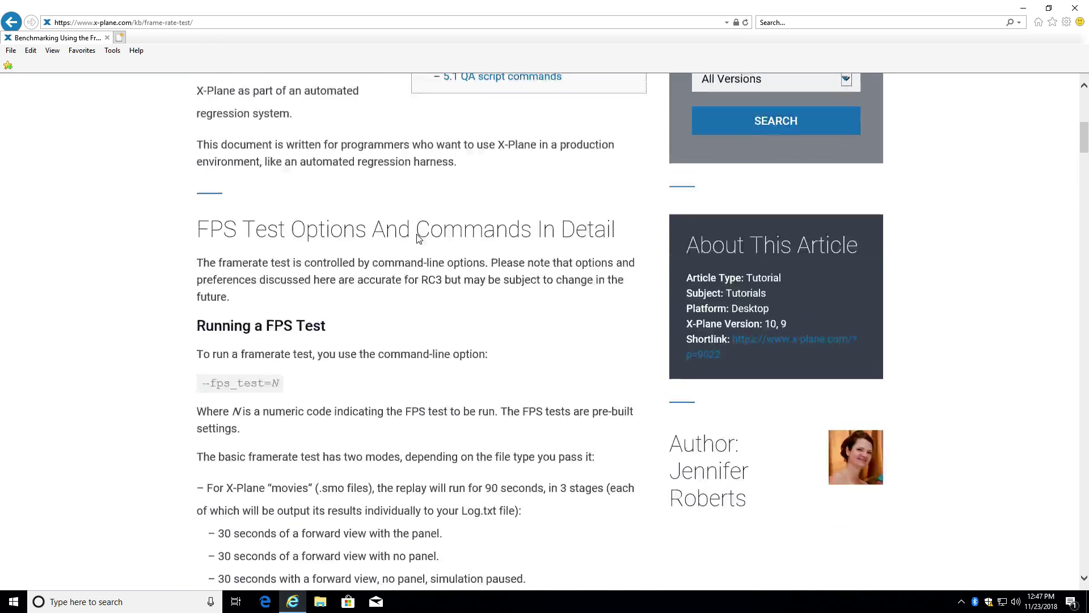
pyautogui.scroll(-20, 418, 239)
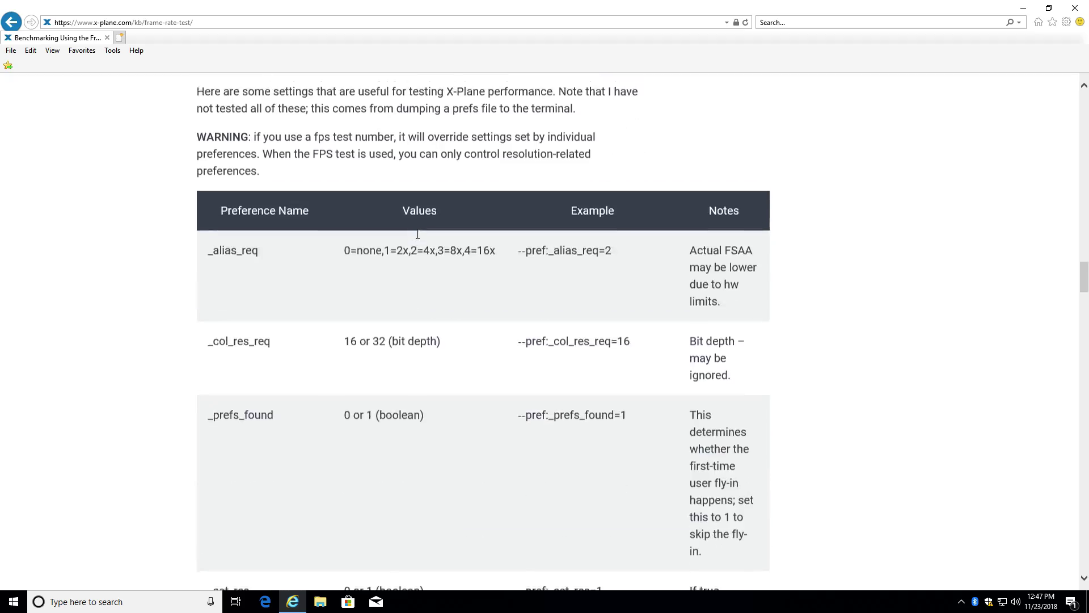
pyautogui.scroll(-20, 418, 238)
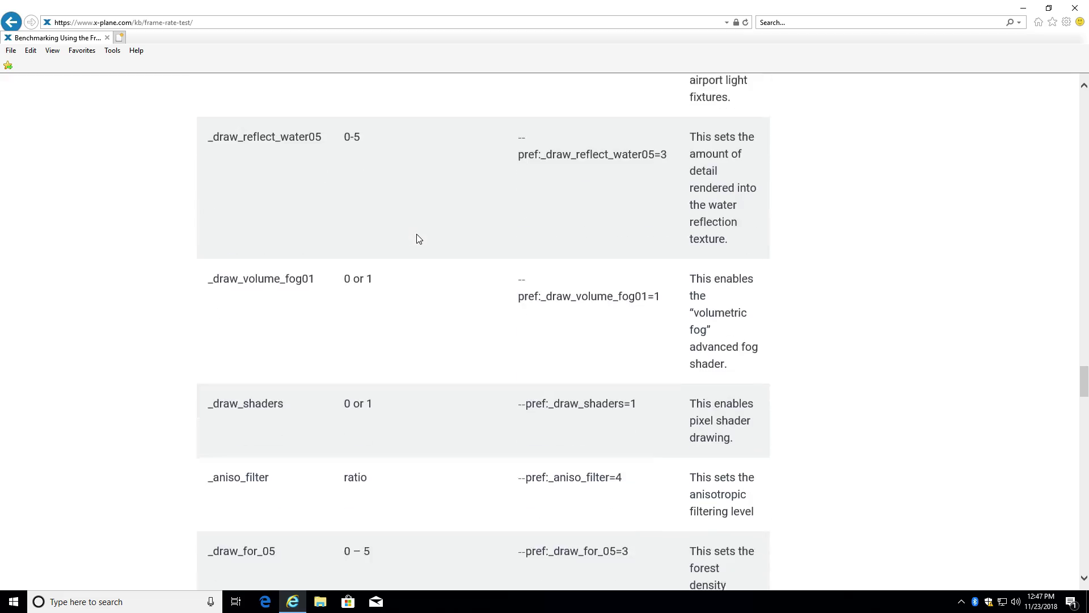
pyautogui.scroll(-9, 418, 236)
pyautogui.scroll(6, 419, 236)
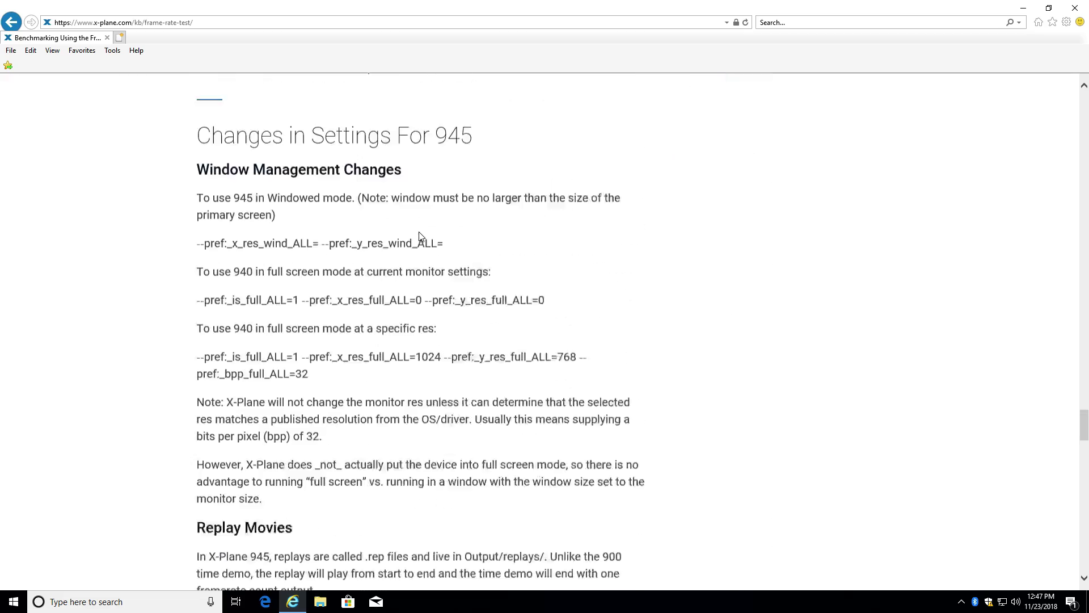
pyautogui.scroll(-3, 419, 235)
pyautogui.scroll(-15, 419, 236)
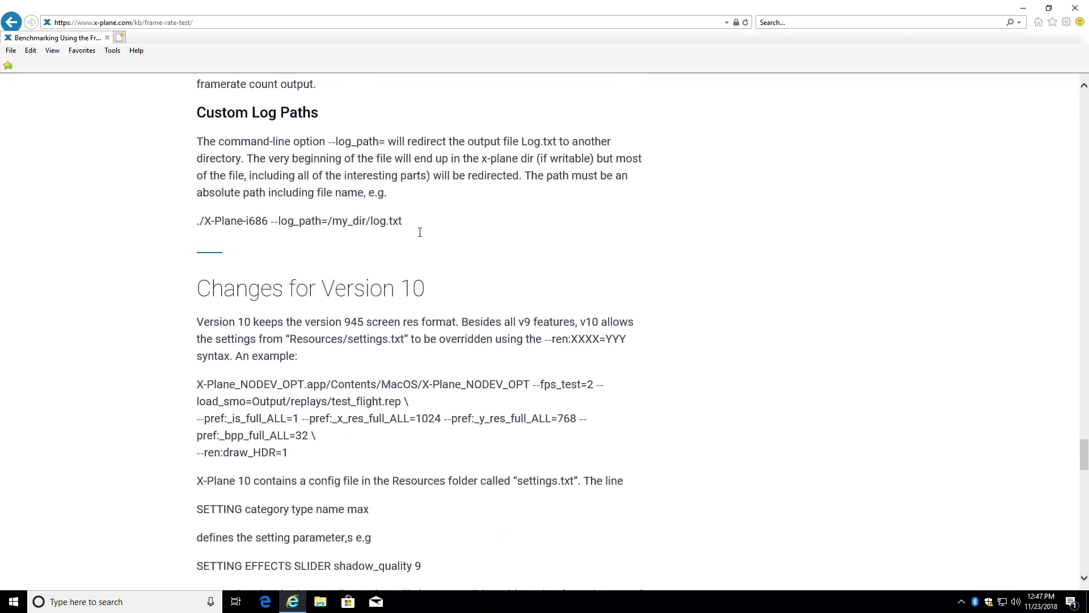
pyautogui.scroll(-15, 421, 236)
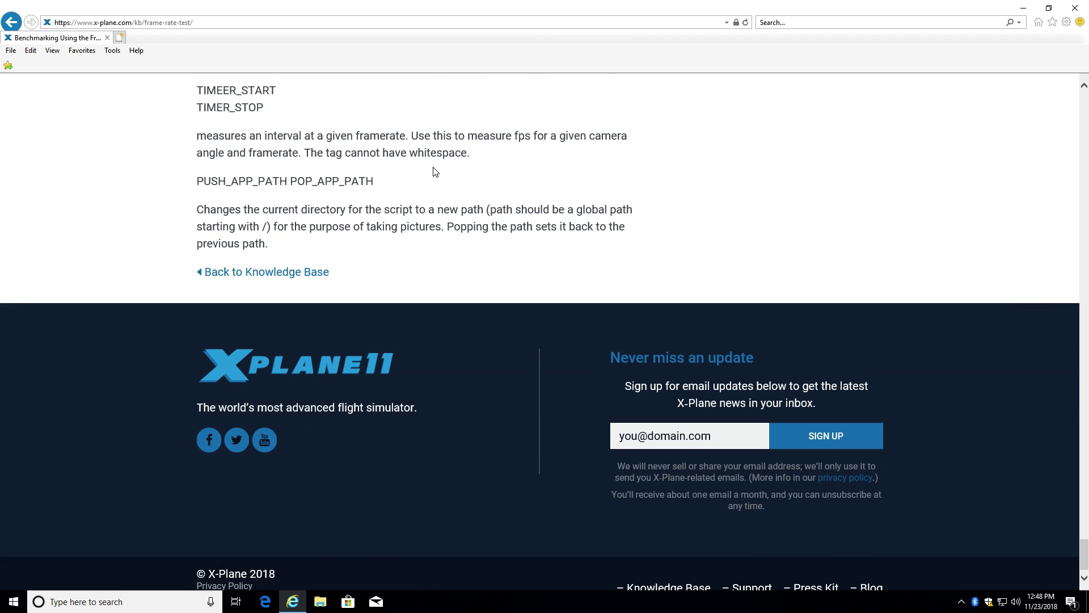
pyautogui.click(1075, 8)
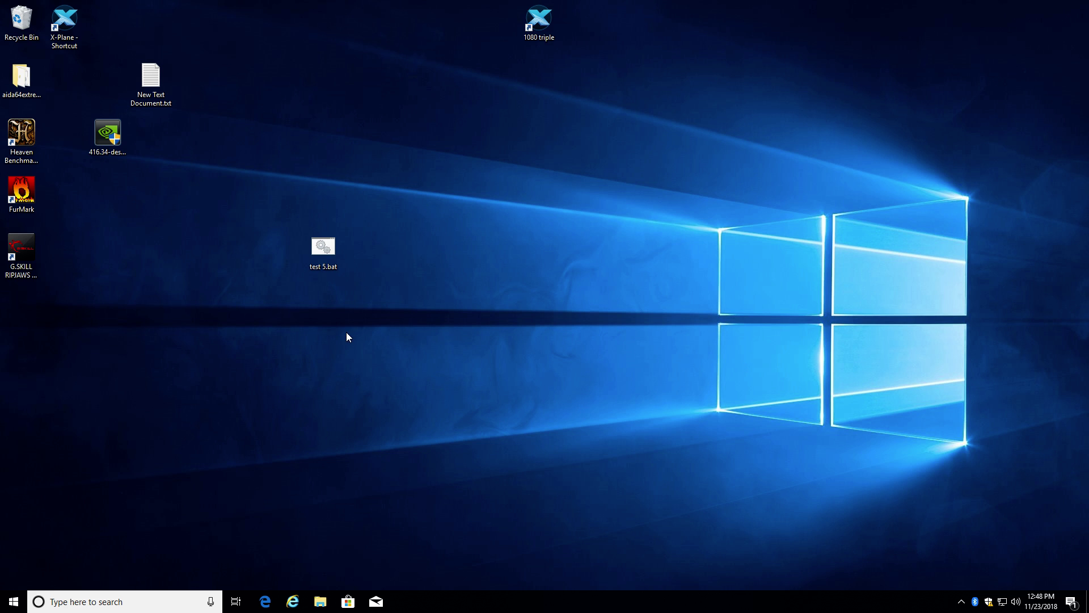
# Delete test 5.bat from the desktop, leaving the other icons in place.
pyautogui.rightClick(318, 244)
pyautogui.click(346, 420)
pyautogui.rightClick(385, 184)
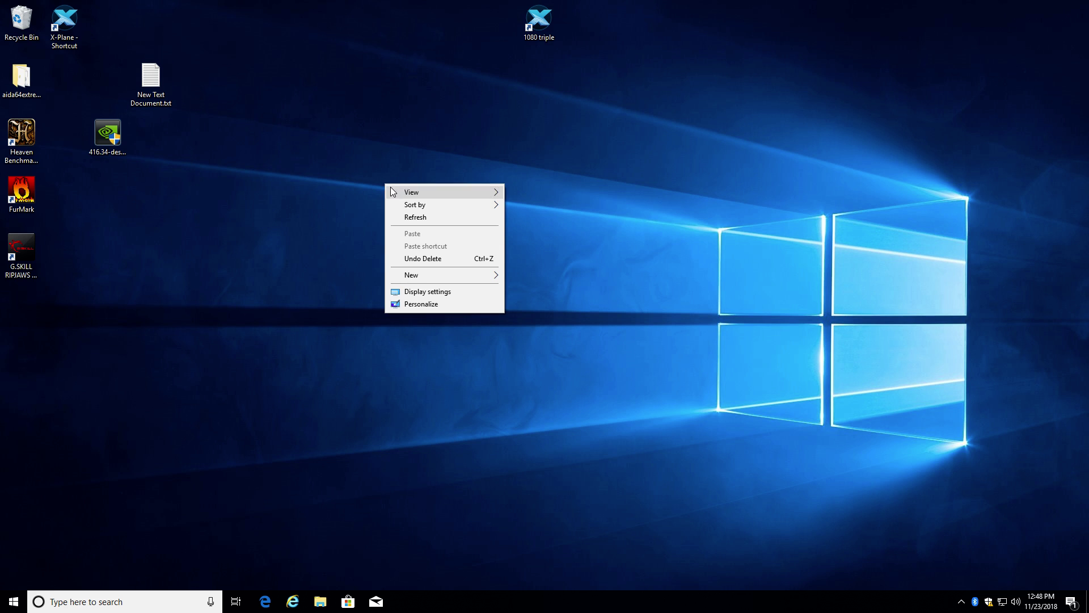
pyautogui.click(308, 184)
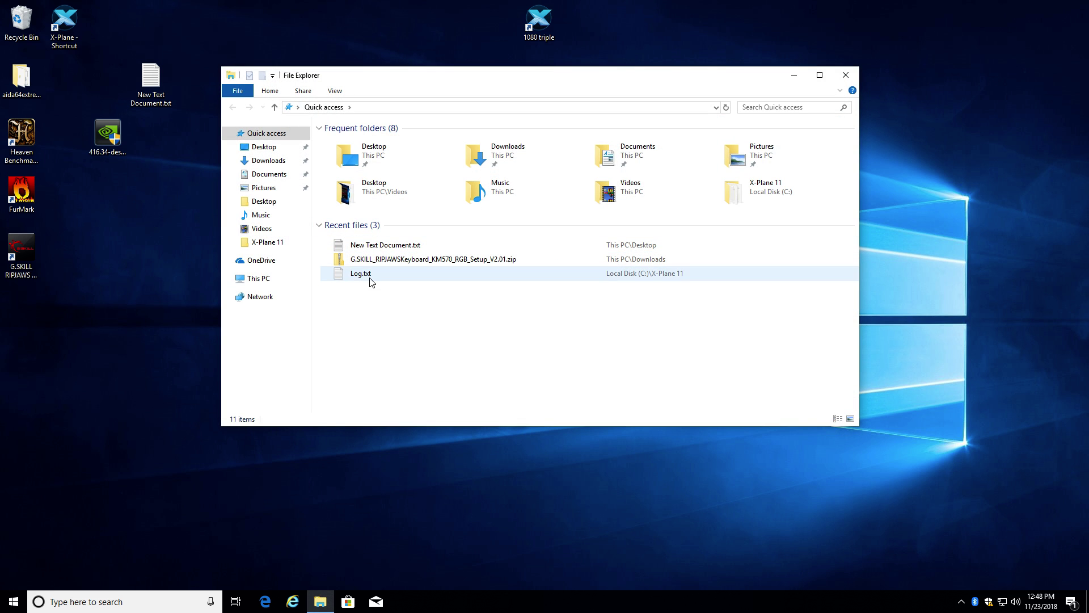
# In Folder Options, uncheck 'Hide extensions for known file types' and apply, so Log.txt shows its extension.
pyautogui.click(364, 277)
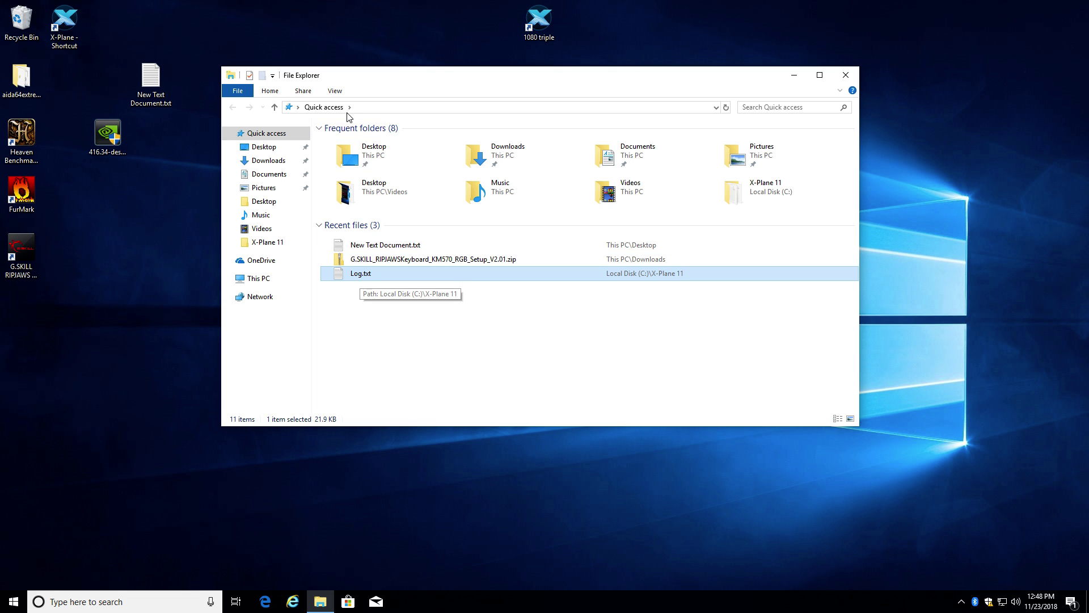
pyautogui.click(334, 91)
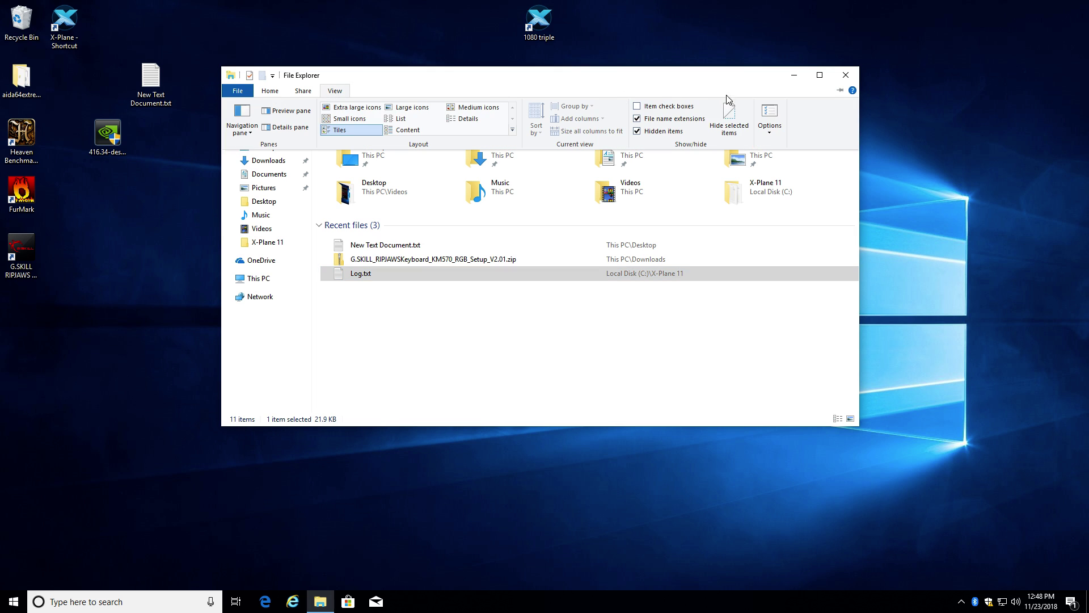
pyautogui.click(769, 113)
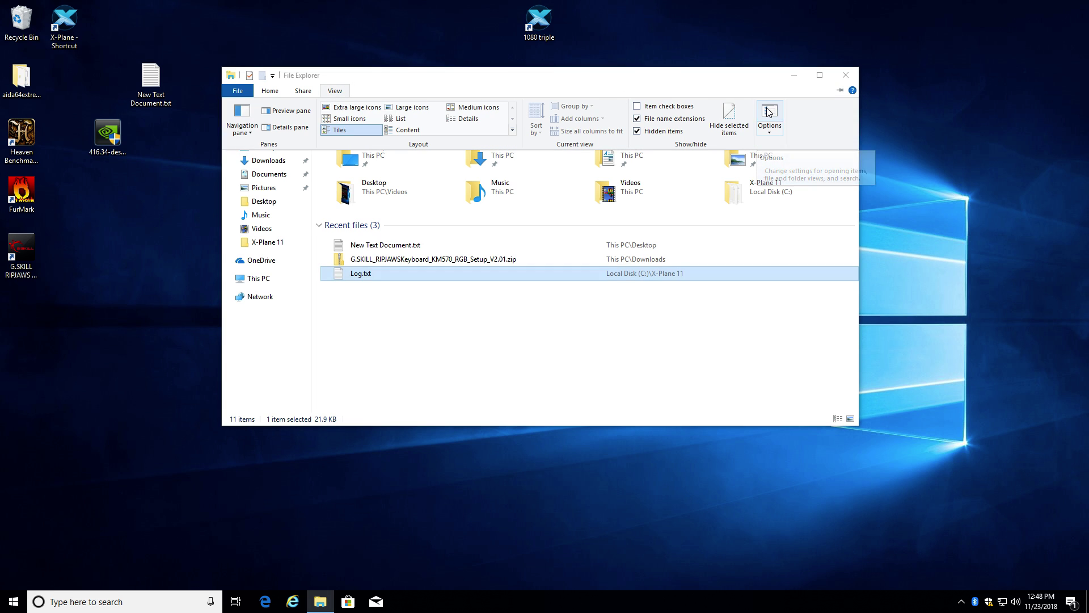
pyautogui.moveTo(318, 139); pyautogui.dragTo(695, 114)
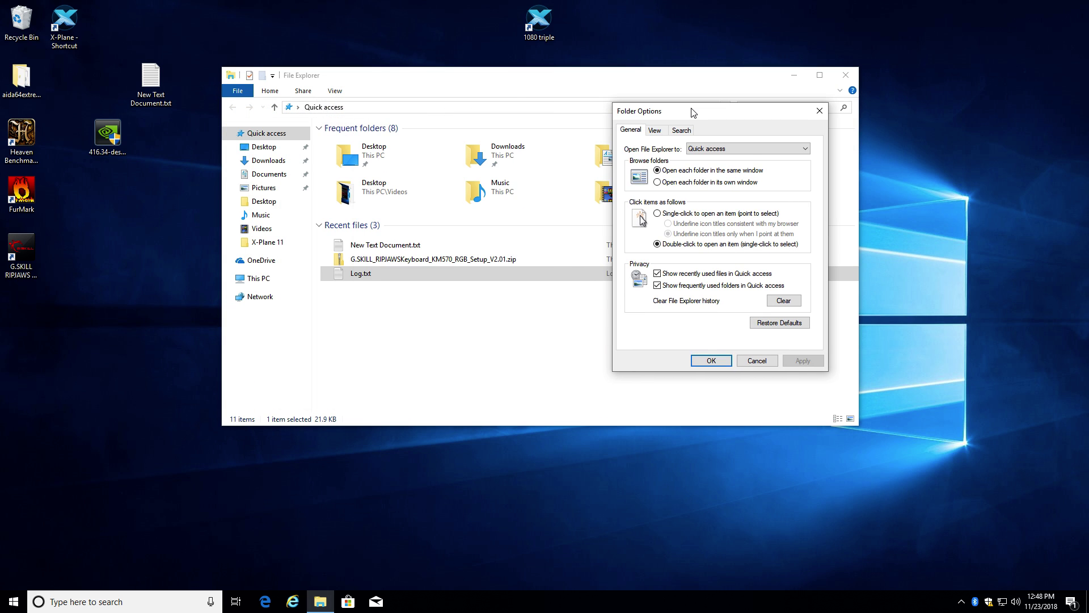
pyautogui.click(656, 132)
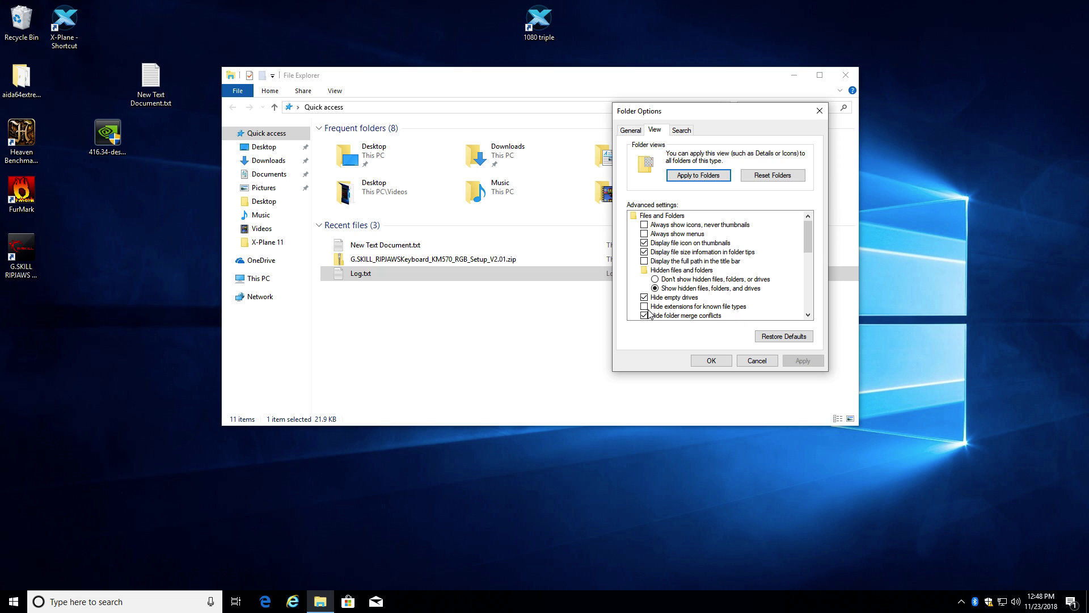
pyautogui.click(645, 306)
pyautogui.click(803, 360)
pyautogui.click(649, 309)
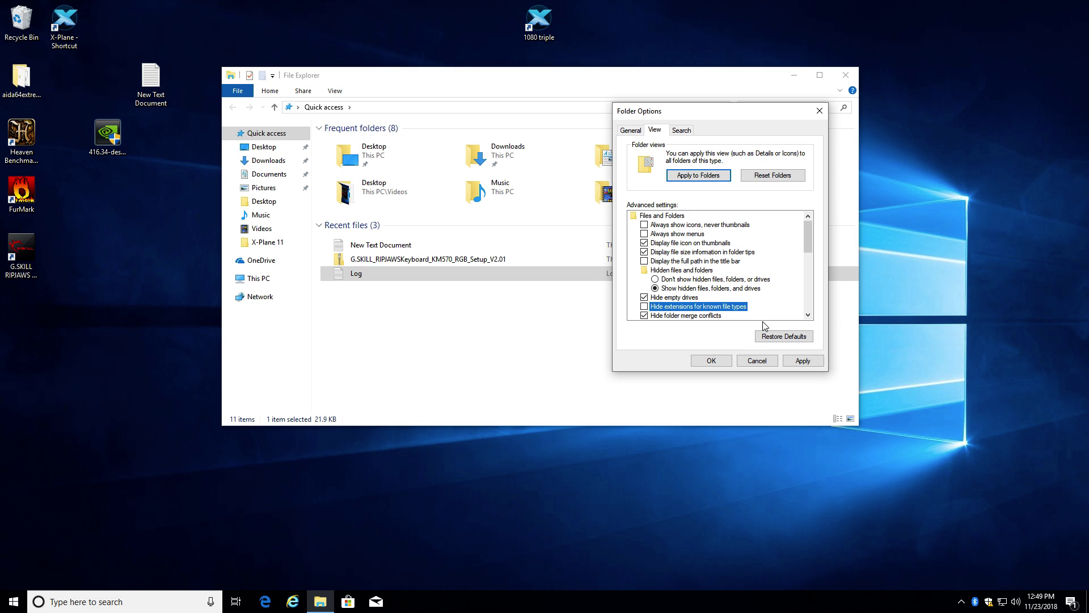
pyautogui.click(801, 365)
pyautogui.click(711, 361)
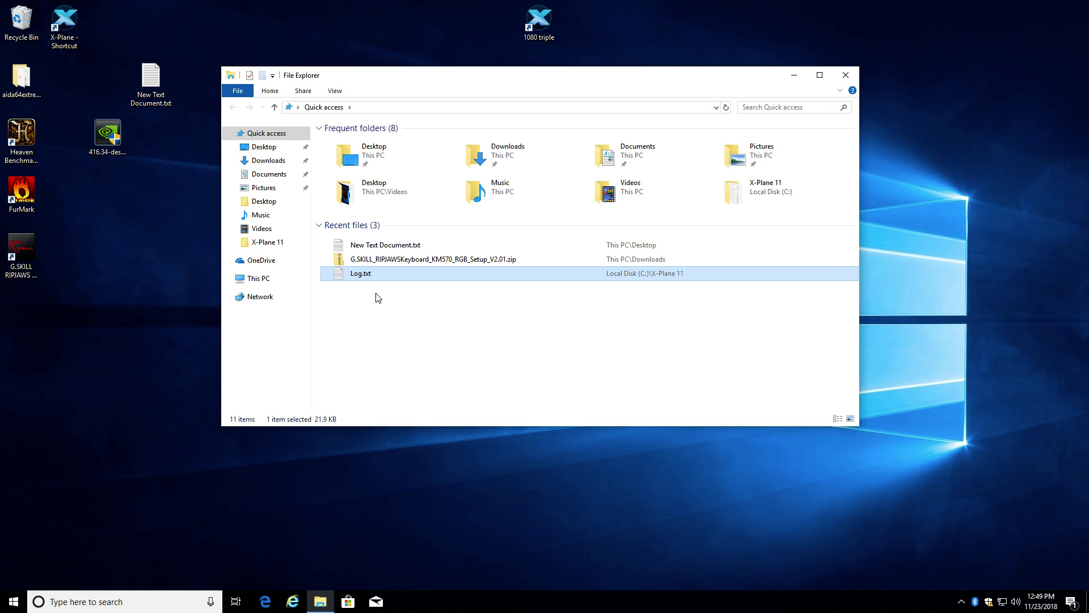
# Reopen File Explorer and go through This PC and Local Disk (C:) into the X-Plane 11 folder.
pyautogui.click(846, 75)
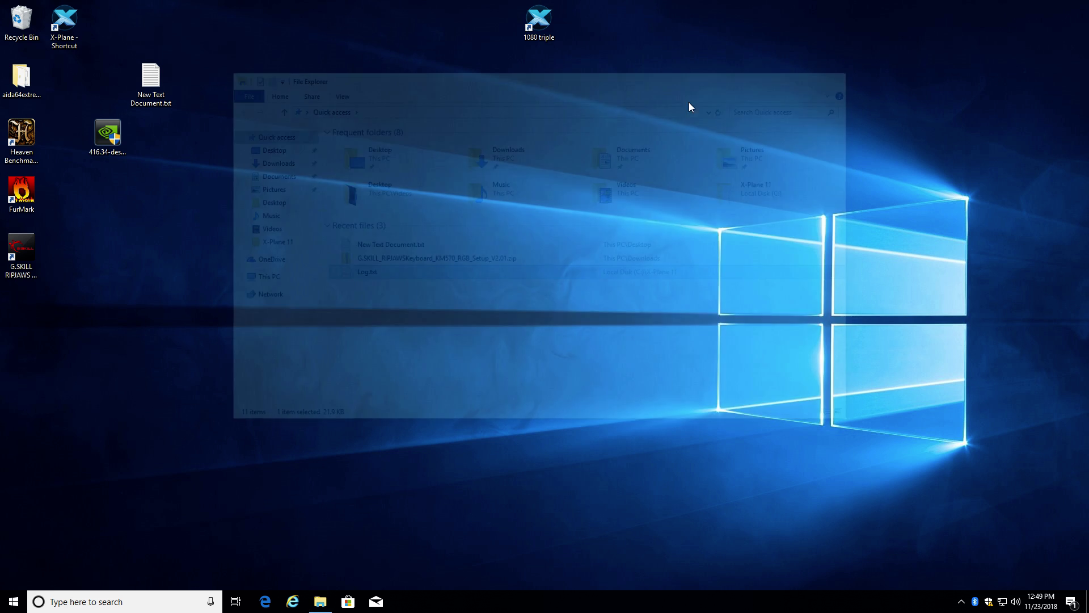
pyautogui.rightClick(197, 169)
pyautogui.moveTo(288, 266)
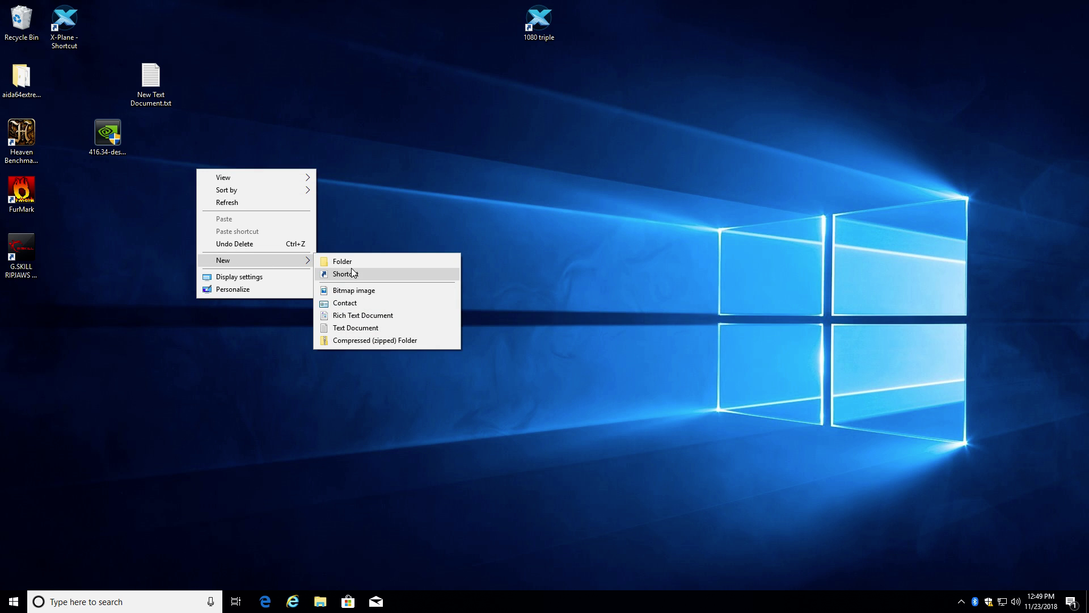
pyautogui.click(332, 420)
pyautogui.click(320, 602)
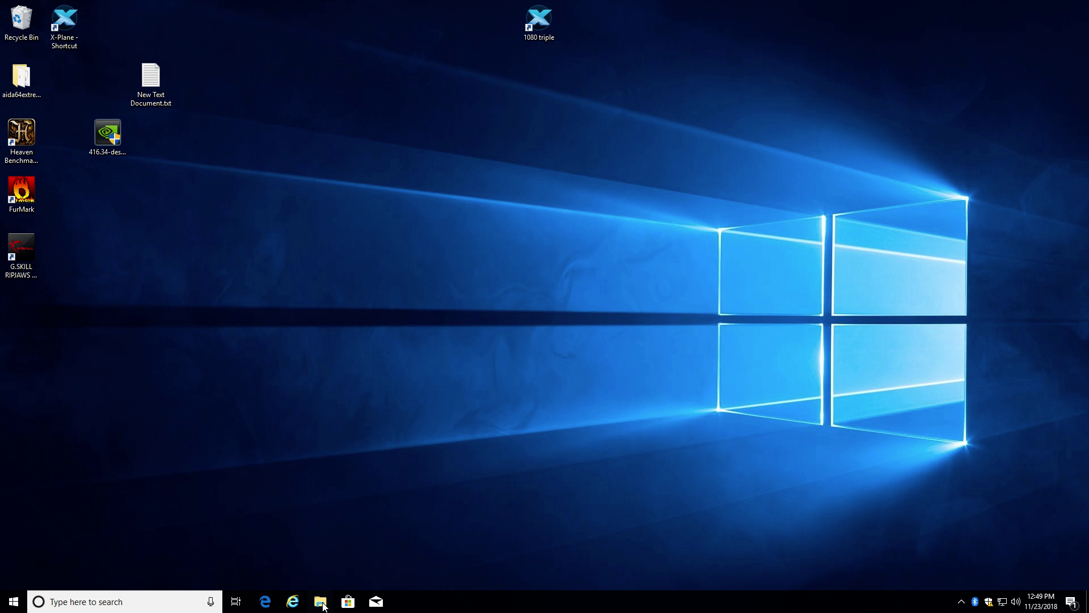
pyautogui.click(260, 278)
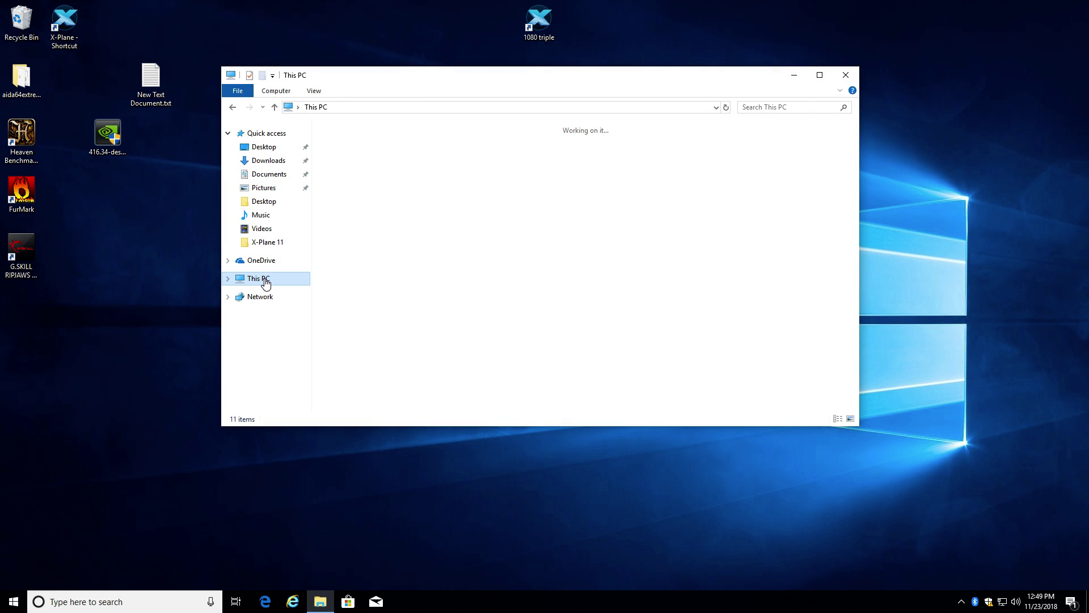
pyautogui.doubleClick(332, 277)
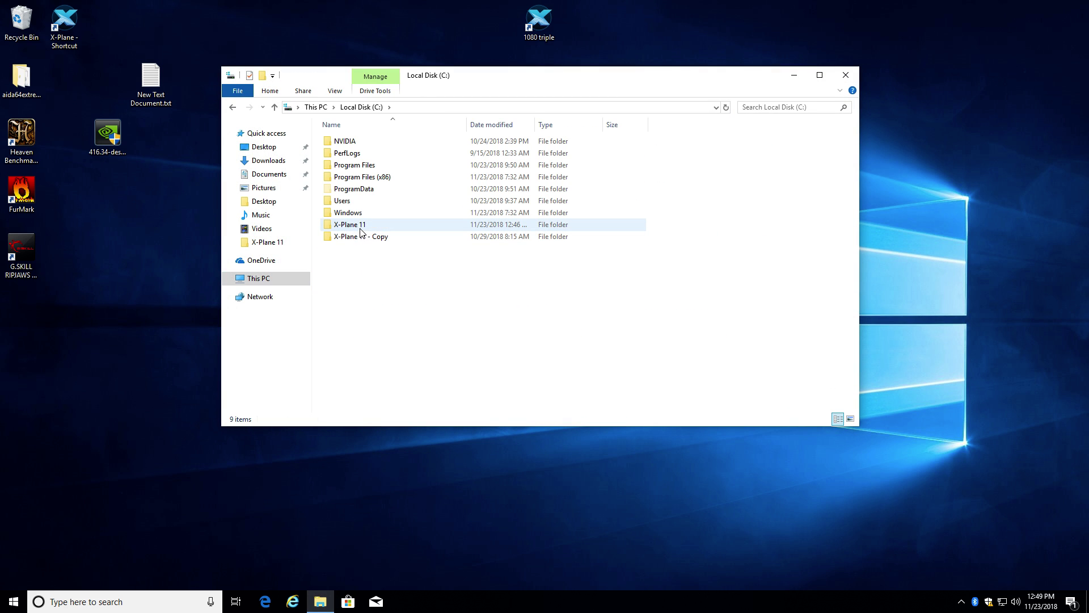
pyautogui.doubleClick(327, 227)
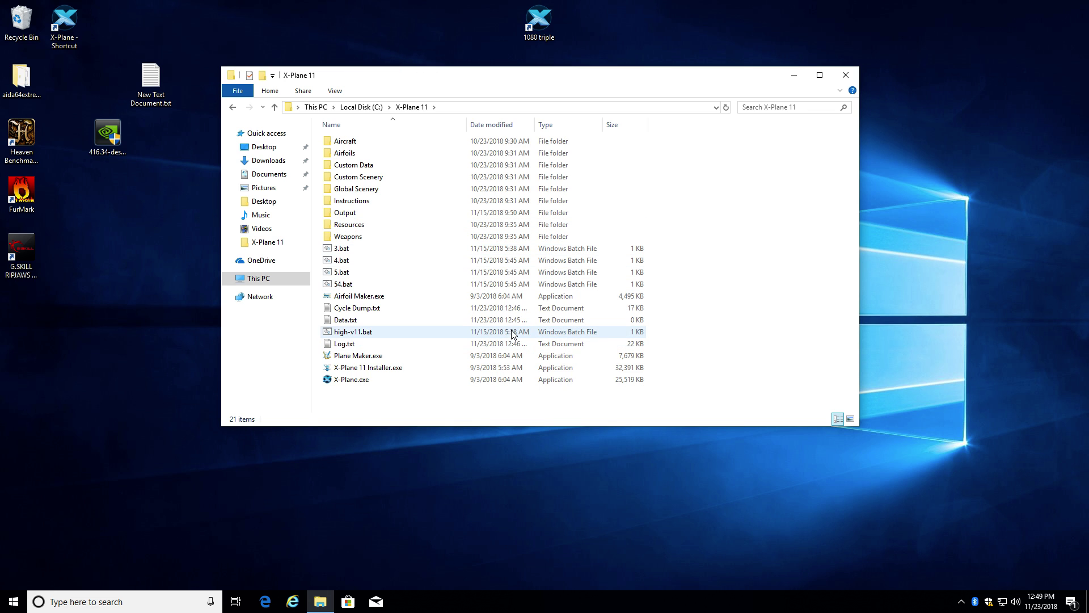
pyautogui.rightClick(379, 406)
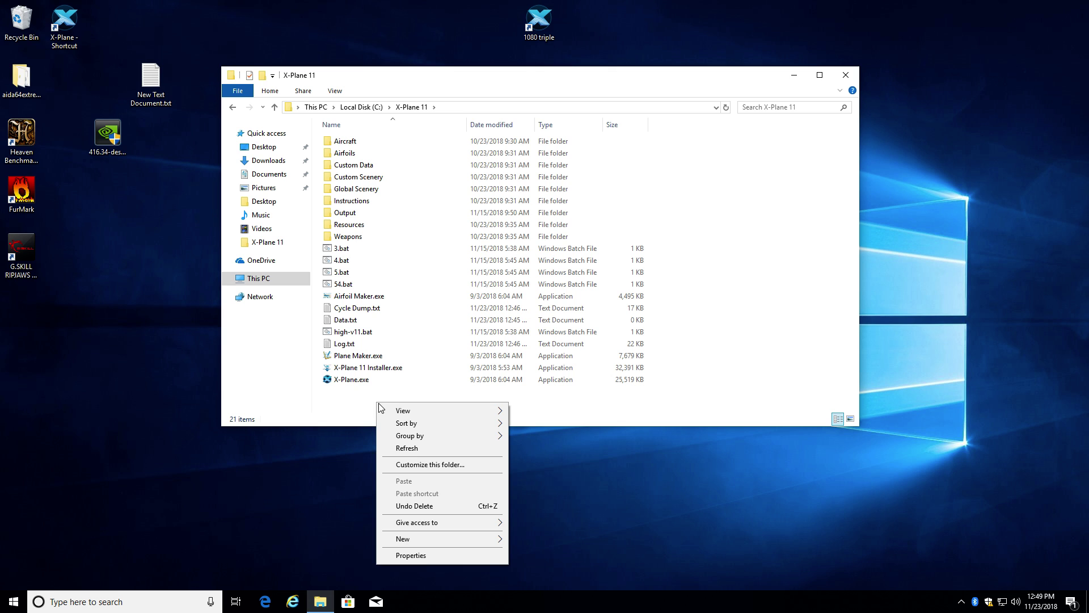
pyautogui.rightClick(372, 401)
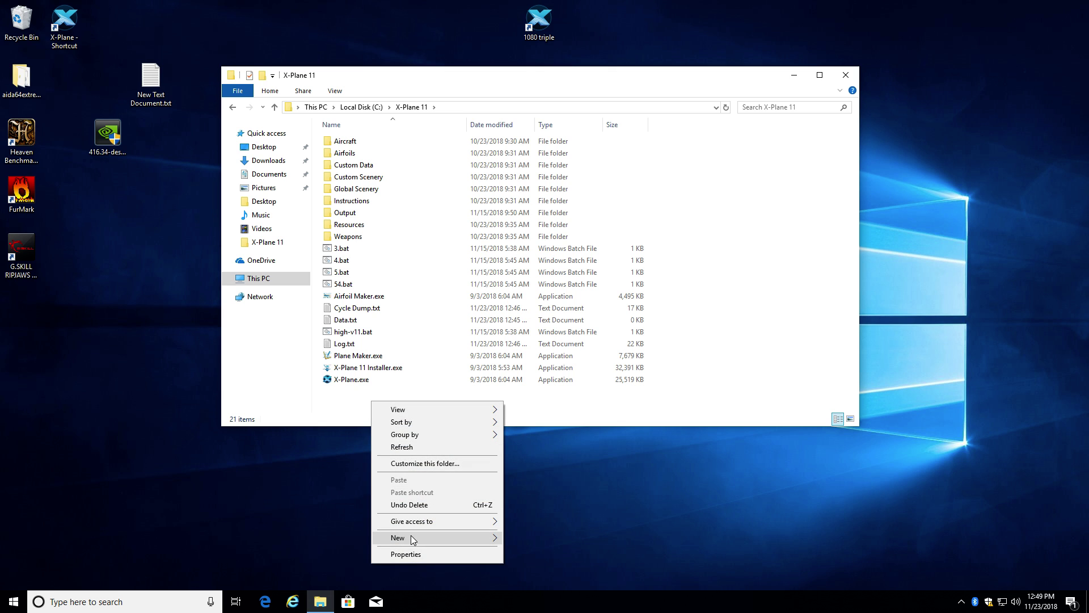
# Create a new text document named test5.bat, accepting the extension change, and open it in Notepad.
pyautogui.moveTo(413, 540)
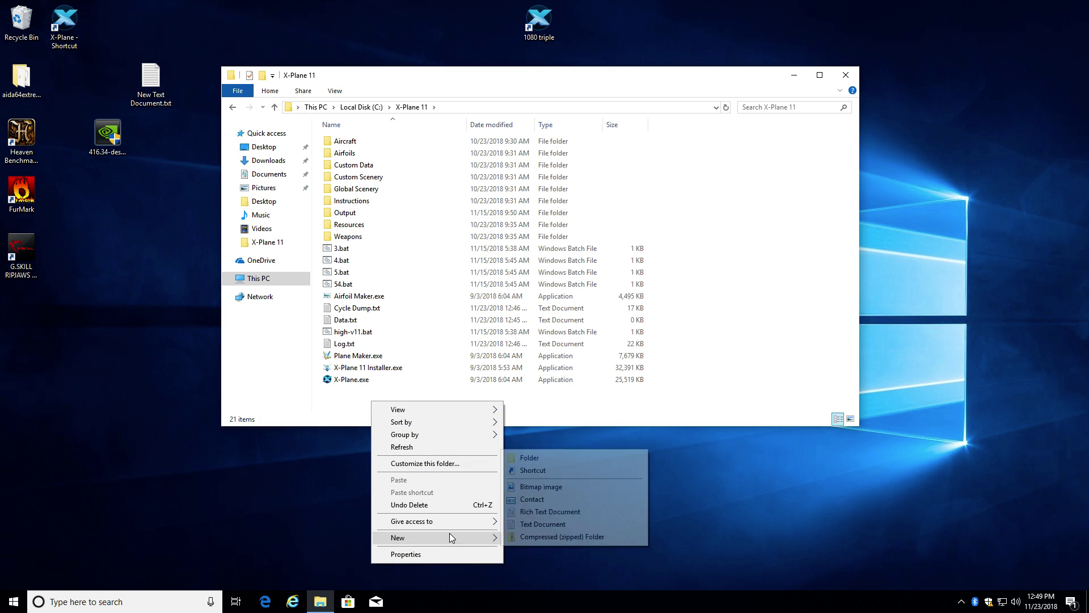
pyautogui.click(542, 525)
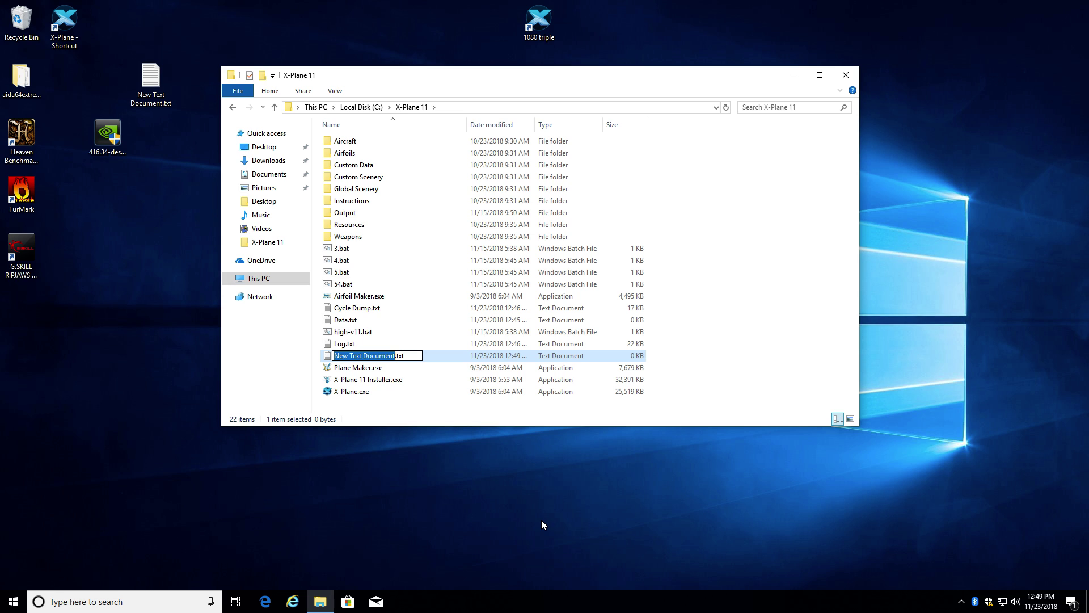
pyautogui.press('BackSpace')
pyautogui.press('Delete')
pyautogui.press('Delete')
pyautogui.press('Delete')
pyautogui.press('Delete')
pyautogui.write('tes')
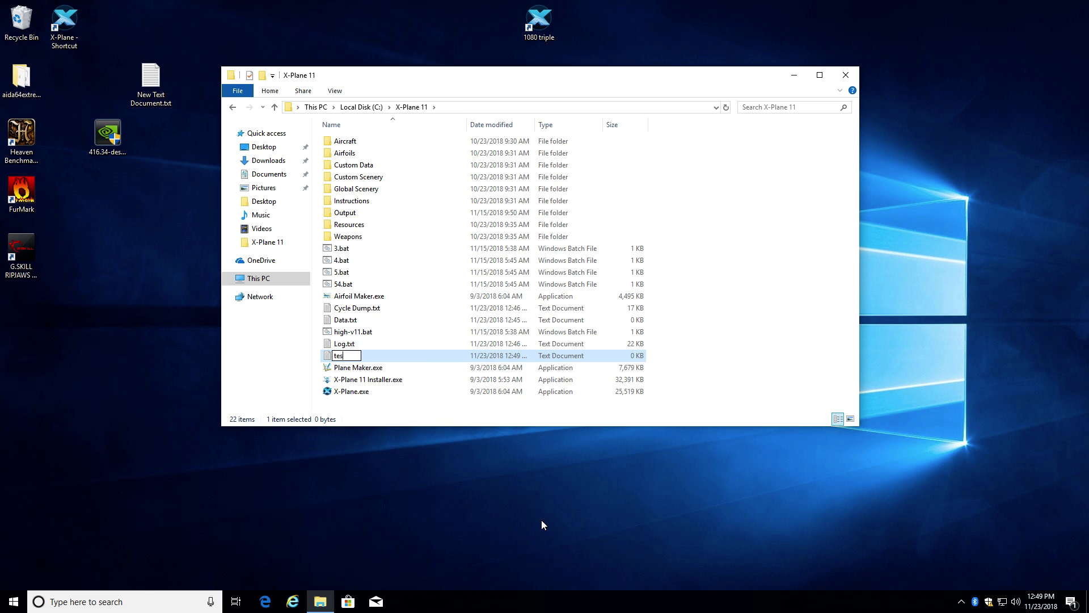
pyautogui.write('t5.bat')
pyautogui.press('Return')
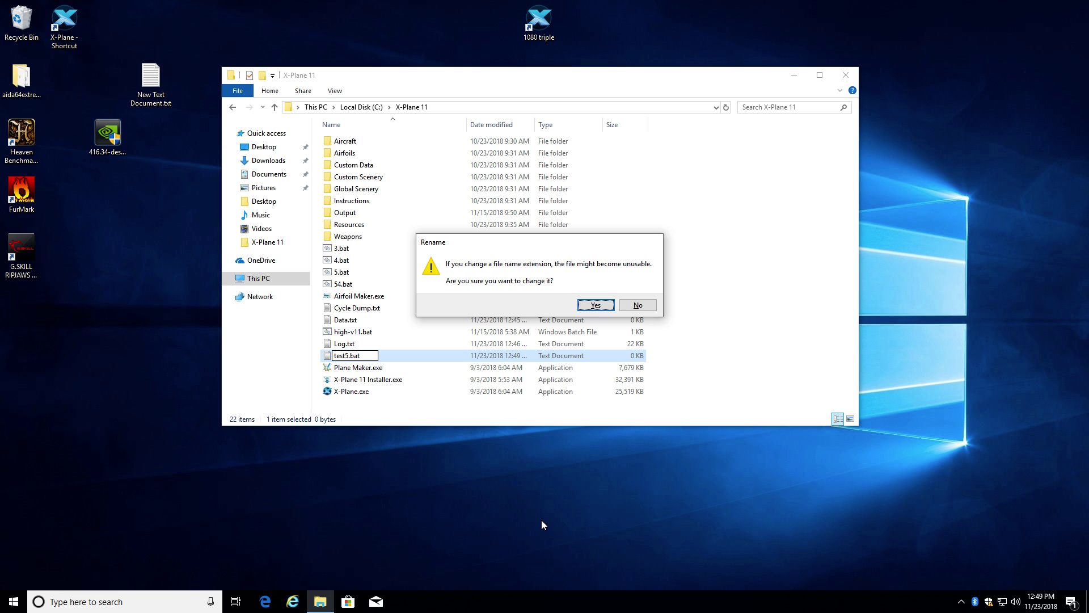
pyautogui.press('Return')
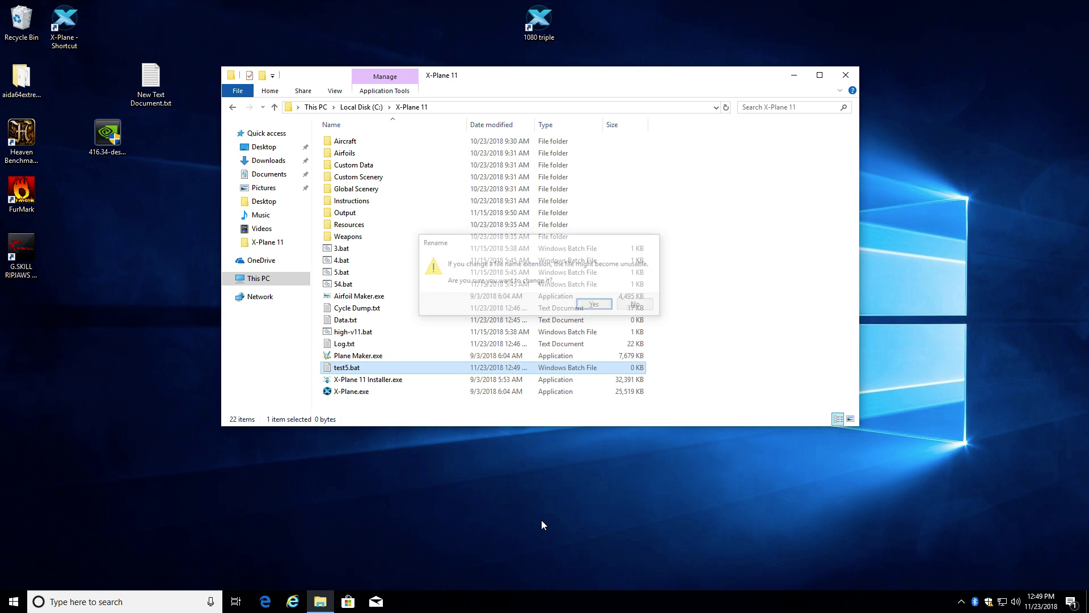
pyautogui.rightClick(355, 371)
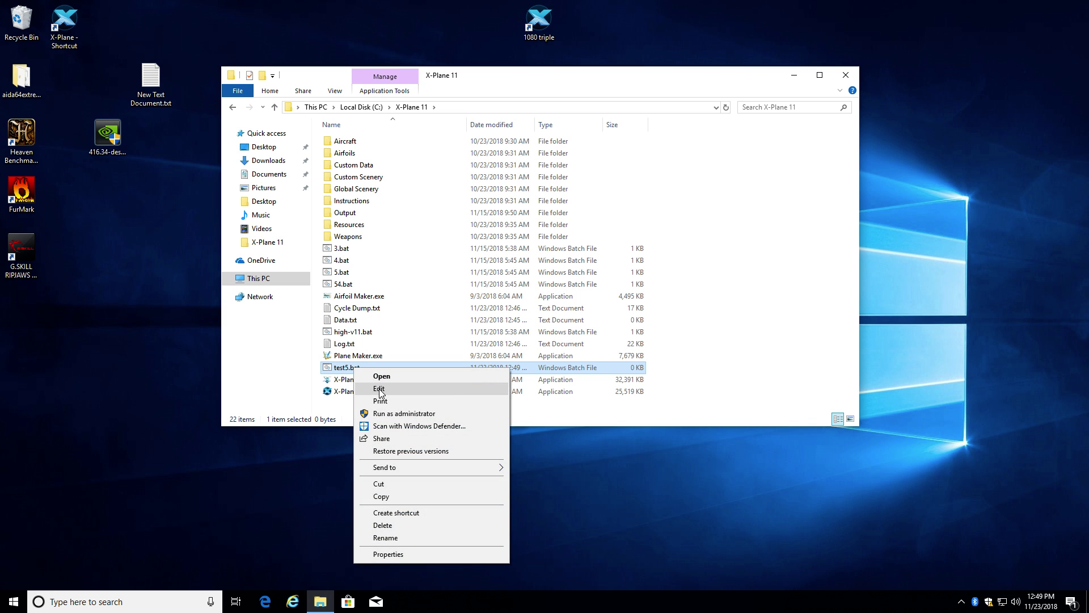
pyautogui.click(380, 390)
# Copy the x-plane --fps_test=5 command line from the desktop's New Text Document.txt.
pyautogui.moveTo(353, 112); pyautogui.dragTo(468, 117)
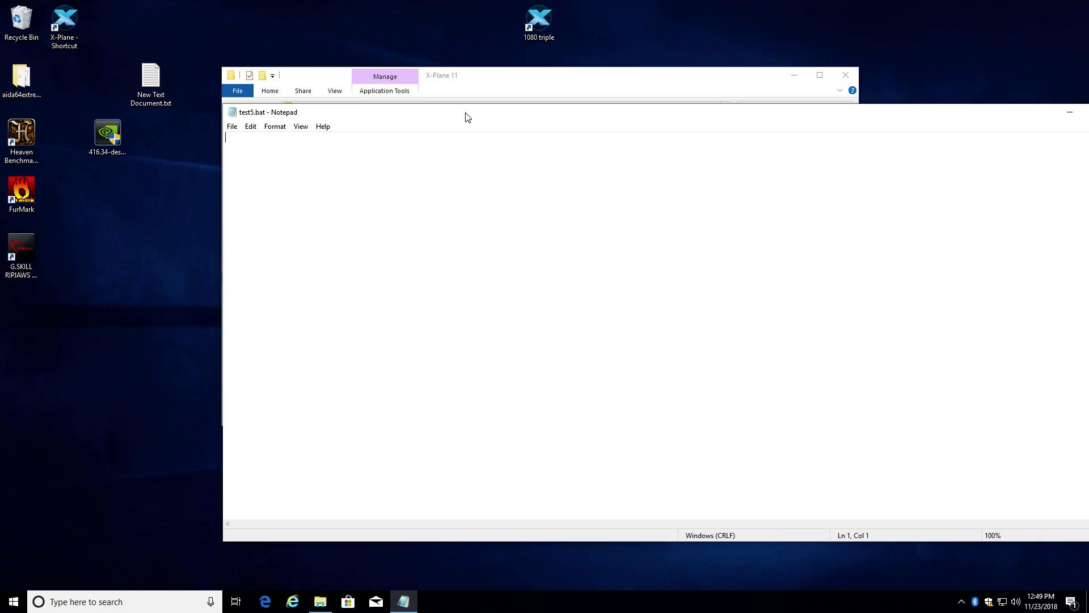
pyautogui.doubleClick(161, 87)
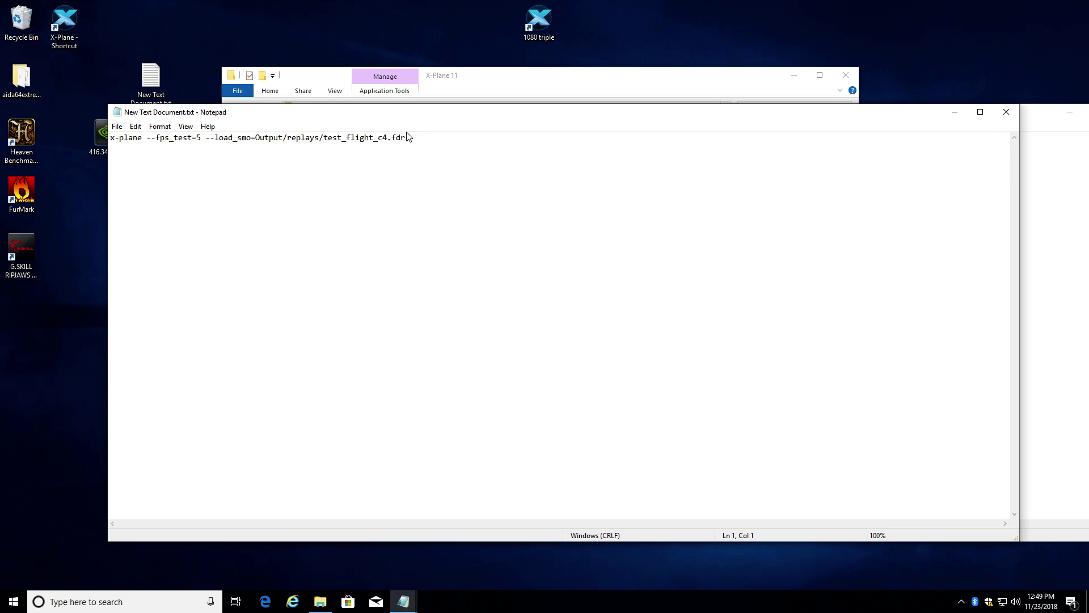
pyautogui.moveTo(407, 136); pyautogui.dragTo(103, 135)
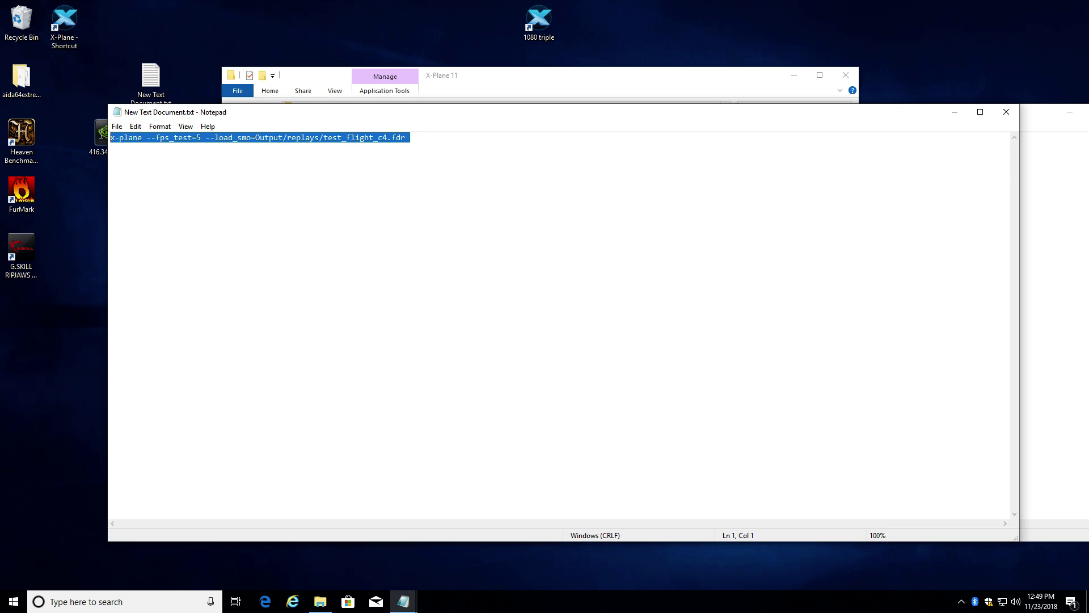
pyautogui.rightClick(127, 137)
pyautogui.click(228, 170)
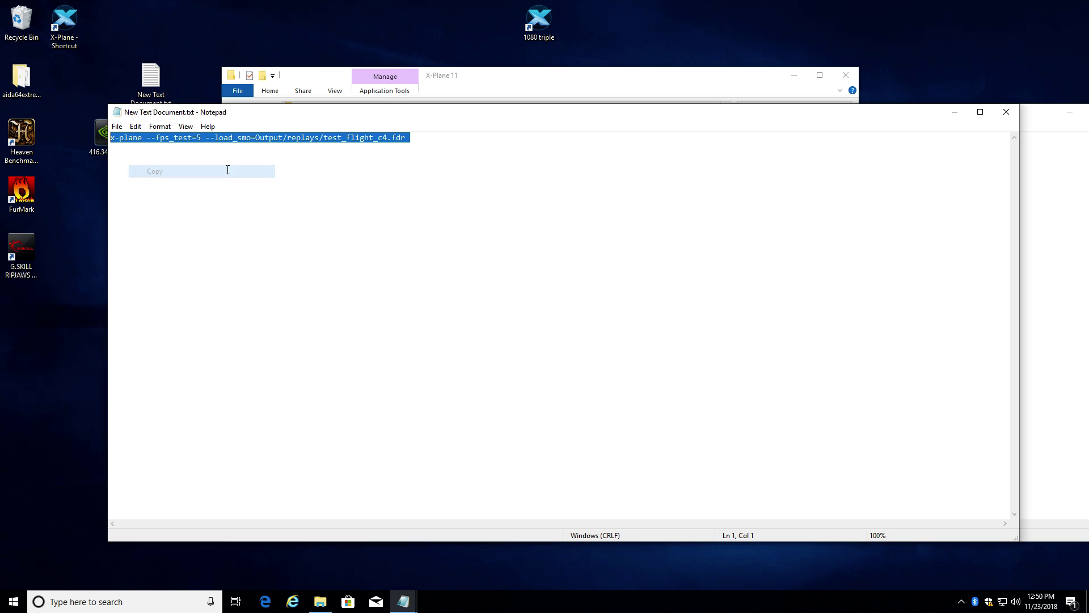
pyautogui.click(1007, 112)
# Paste the command into test5.bat and close Notepad, saving the changes.
pyautogui.rightClick(411, 220)
pyautogui.click(447, 269)
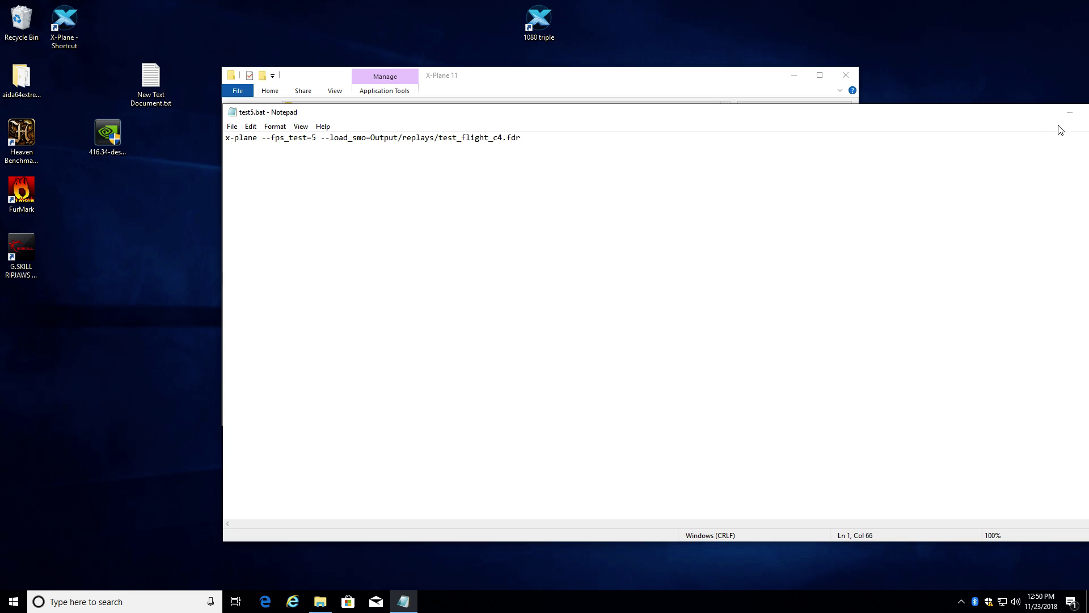
pyautogui.moveTo(1008, 117); pyautogui.dragTo(909, 117)
pyautogui.click(1021, 113)
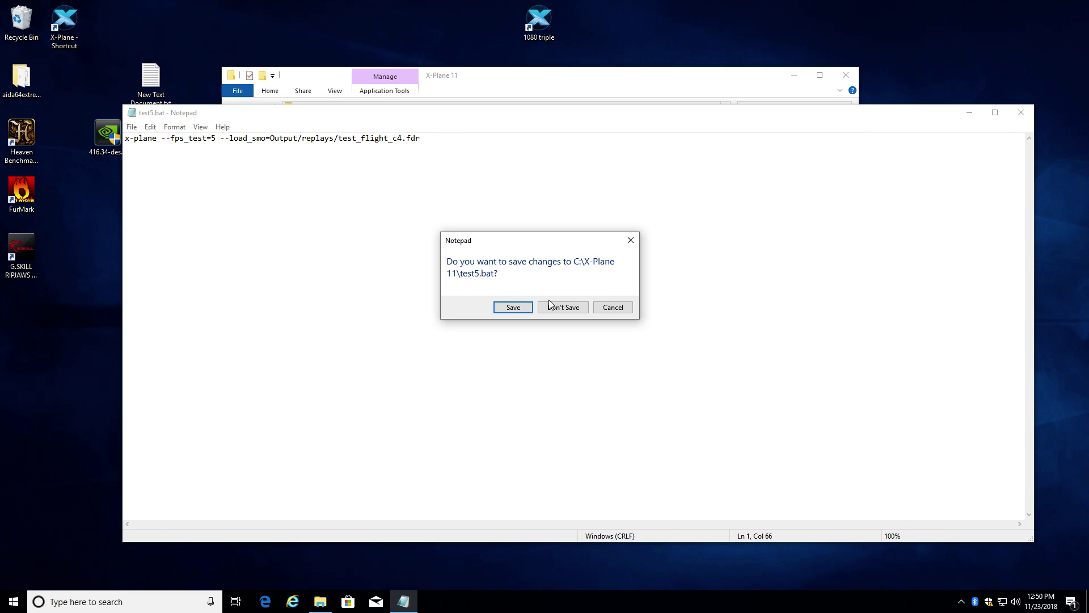
pyautogui.click(512, 307)
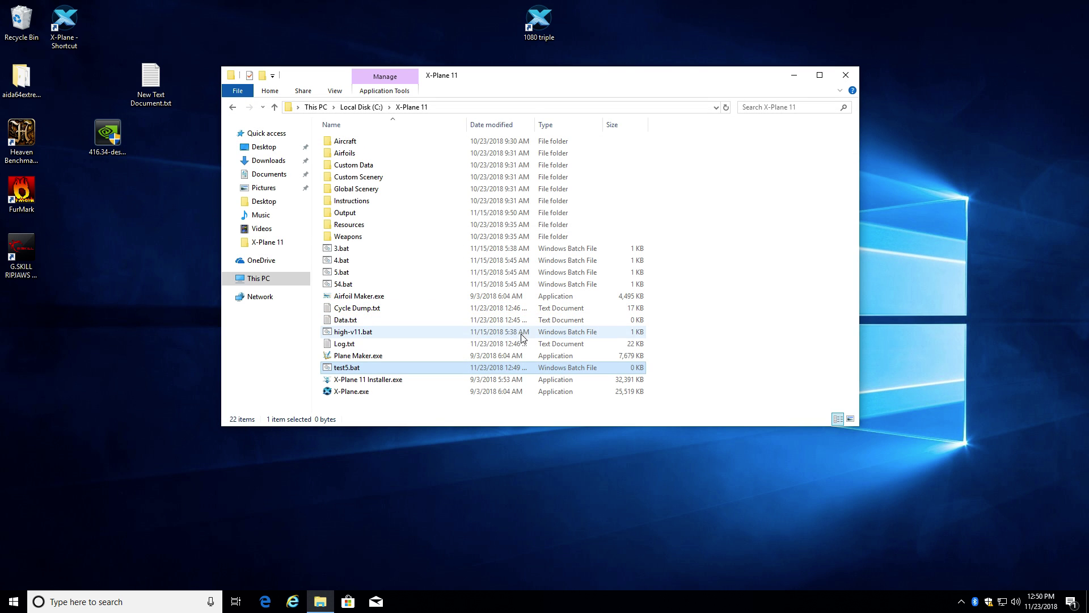
pyautogui.rightClick(352, 368)
pyautogui.click(370, 374)
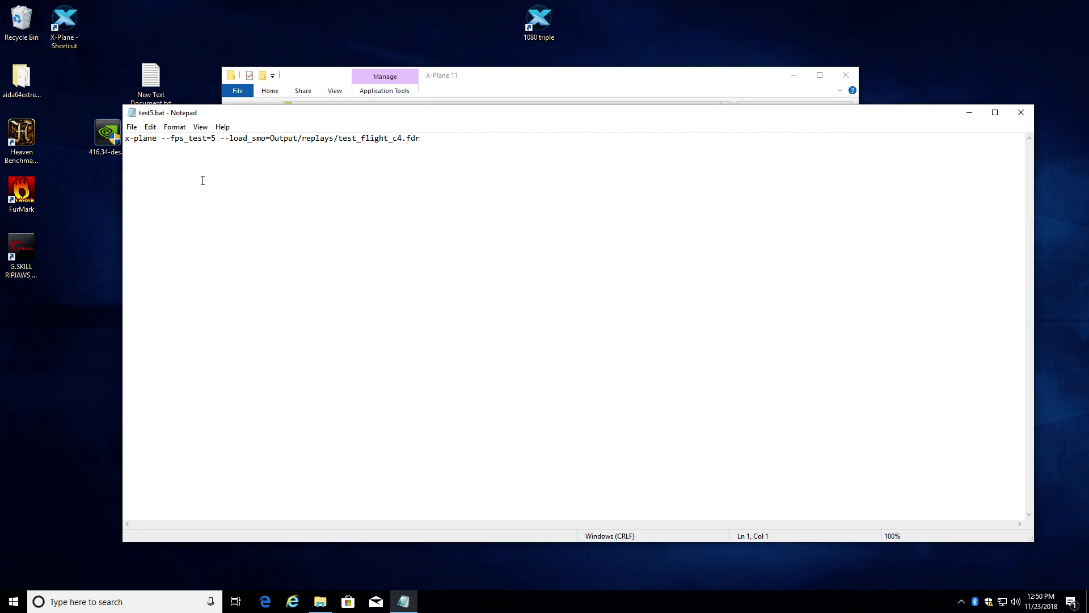
pyautogui.moveTo(216, 136); pyautogui.dragTo(212, 137)
pyautogui.moveTo(430, 141); pyautogui.dragTo(338, 138)
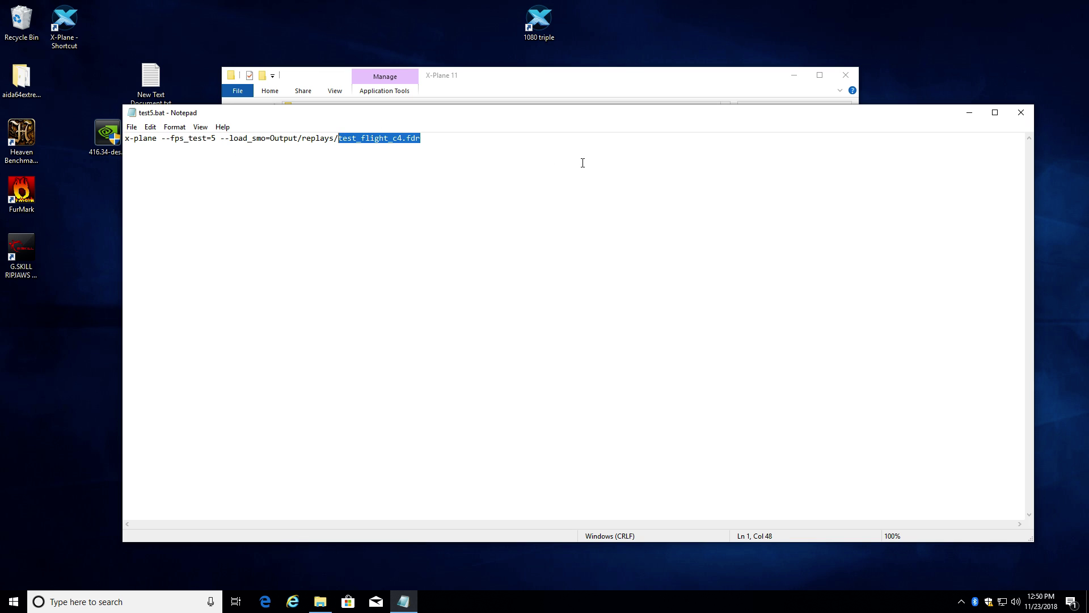
pyautogui.click(1029, 114)
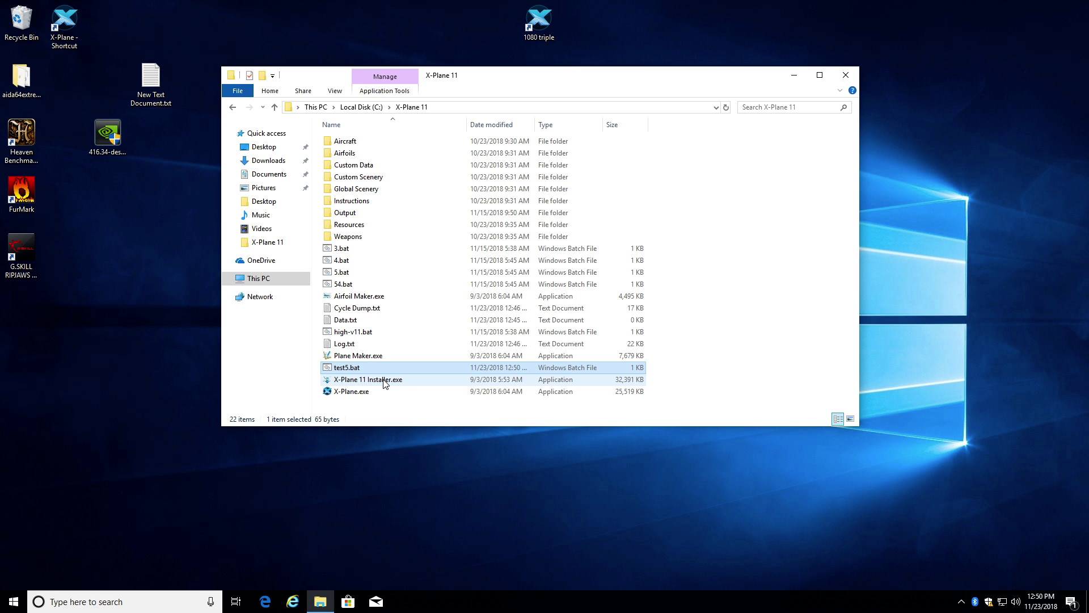
# Run test5.bat to start X-Plane's frame-rate test replay, then open the simulator settings.
pyautogui.doubleClick(346, 367)
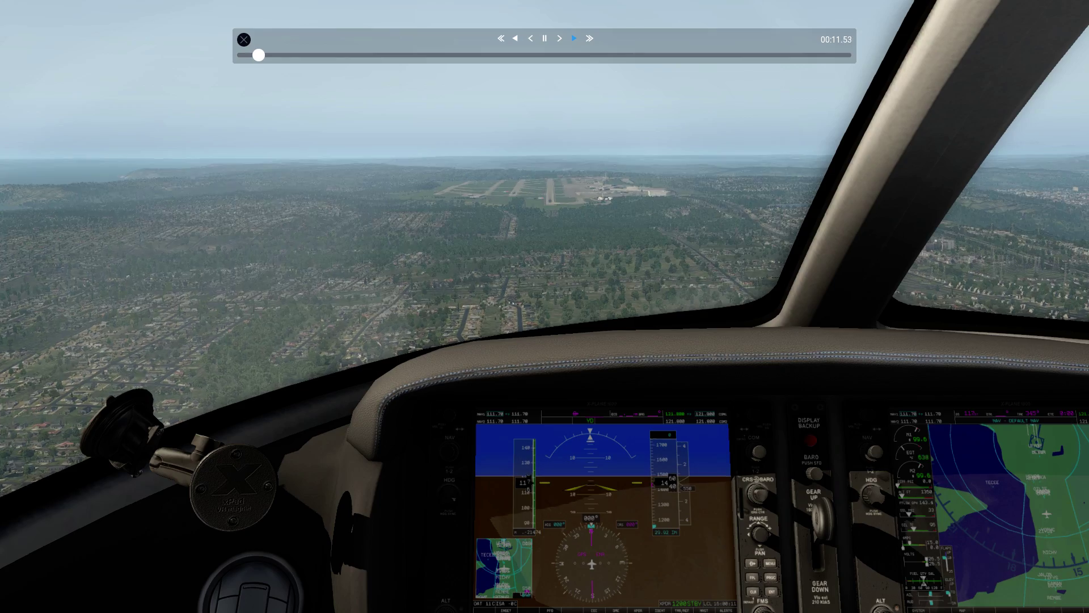
pyautogui.moveTo(574, 5)
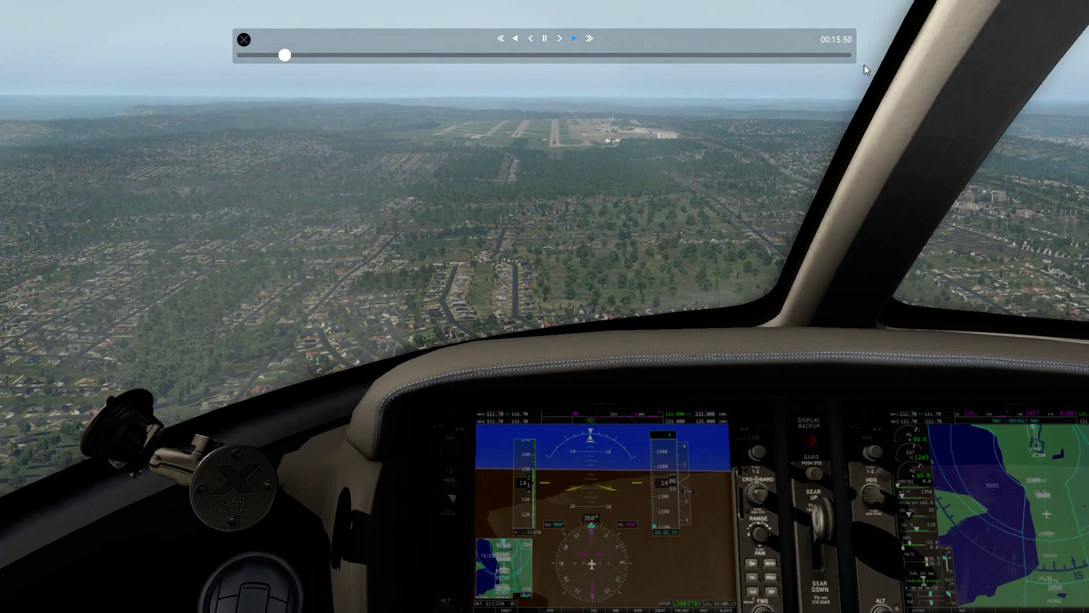
pyautogui.click(1065, 9)
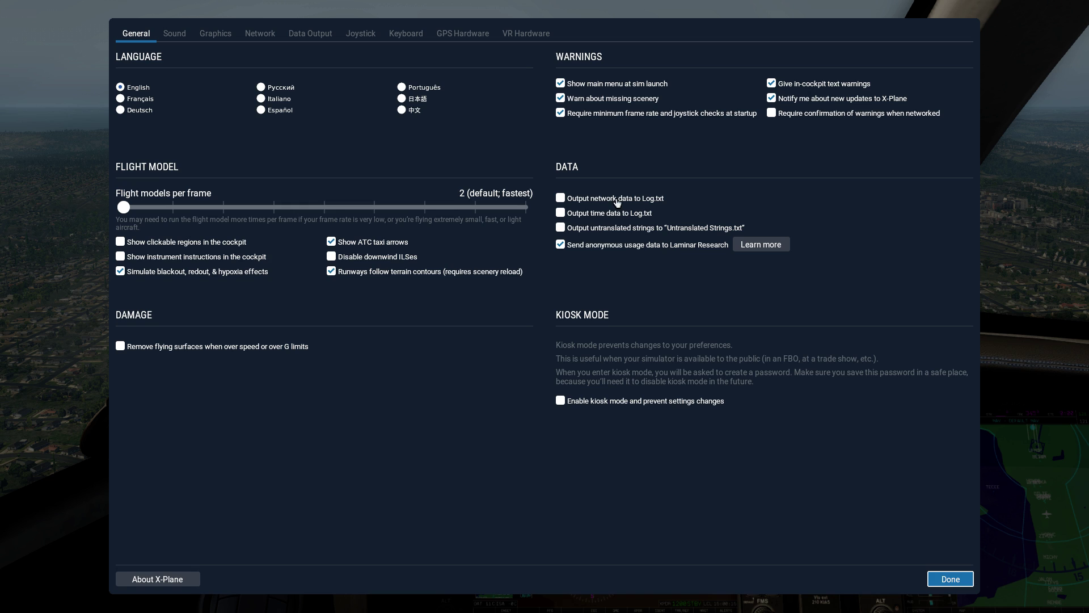
# Review the Graphics settings levels, then close Settings with Done to resume the replay.
pyautogui.click(215, 36)
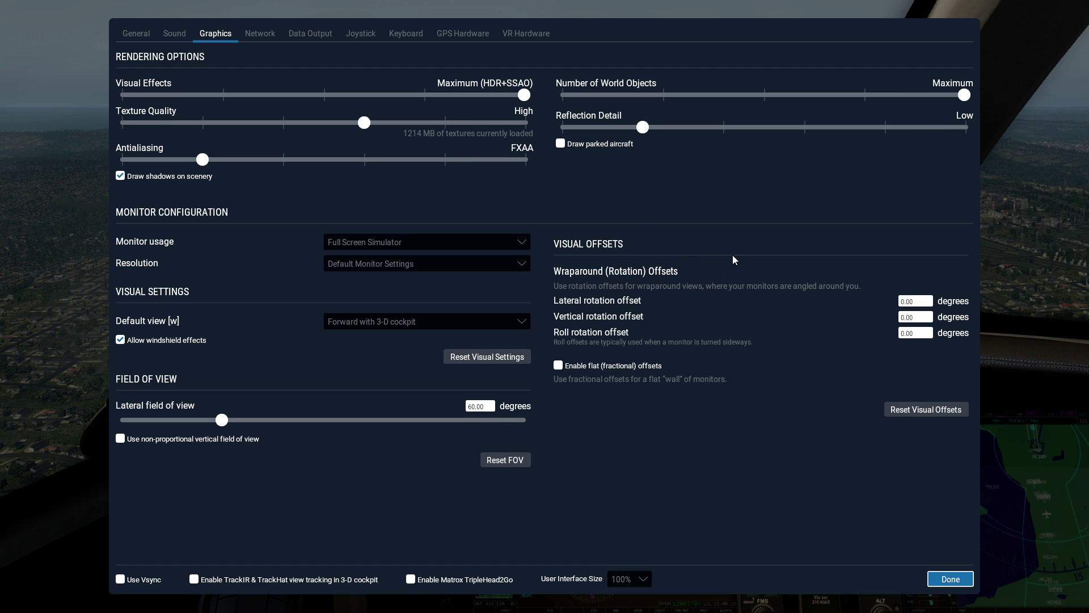
pyautogui.click(956, 578)
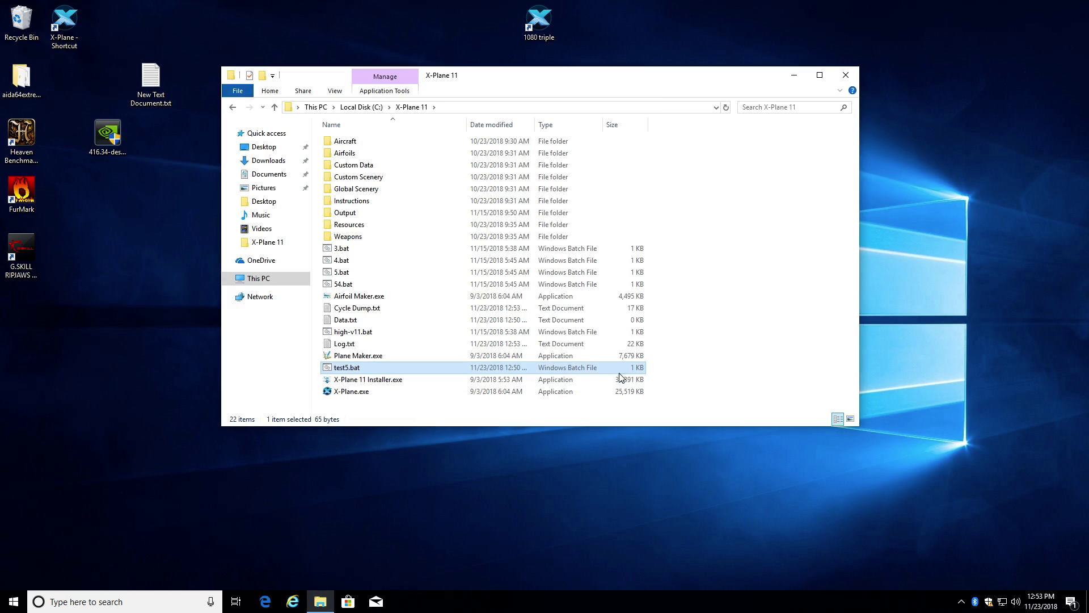
# After the test finishes and X-Plane exits, select the updated Log.txt file.
pyautogui.click(344, 345)
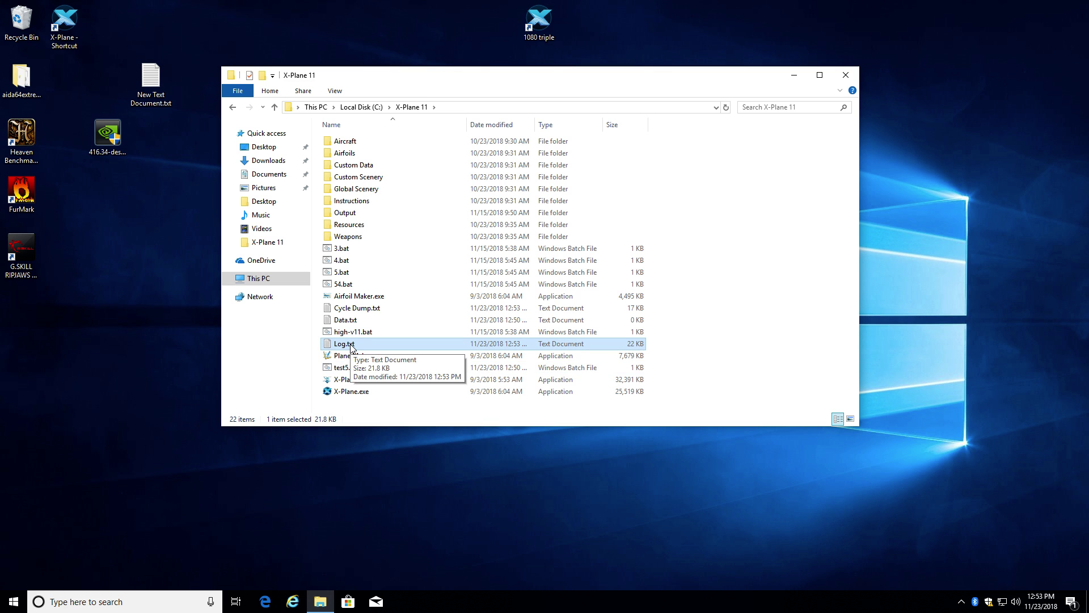
# Open Log.txt, find the FRAMERATE TEST result of fps=47.16 at the end, then close it.
pyautogui.doubleClick(344, 344)
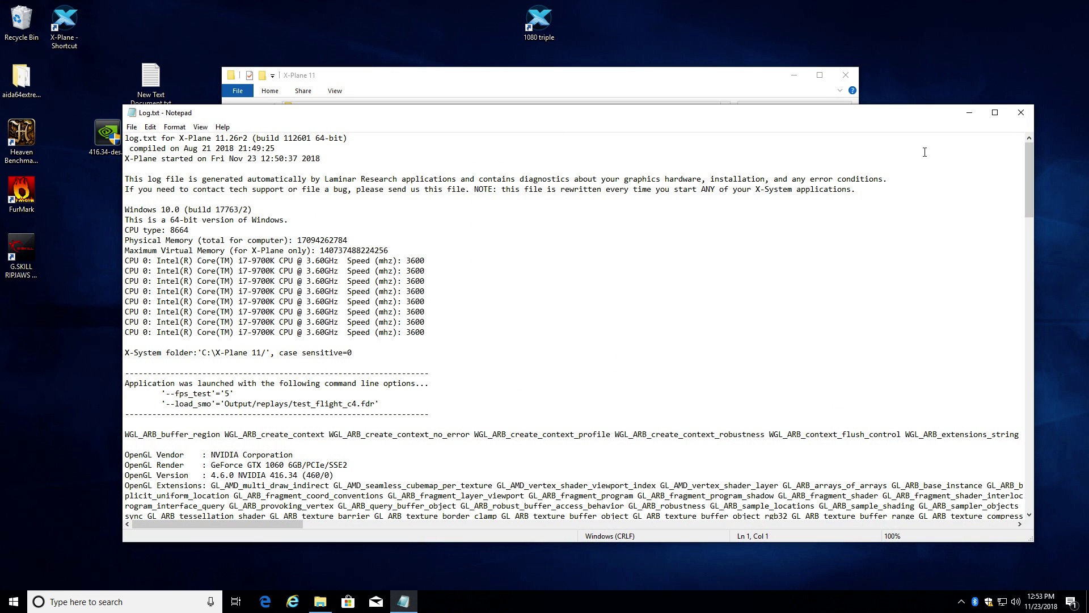
pyautogui.moveTo(1030, 156); pyautogui.dragTo(1030, 488)
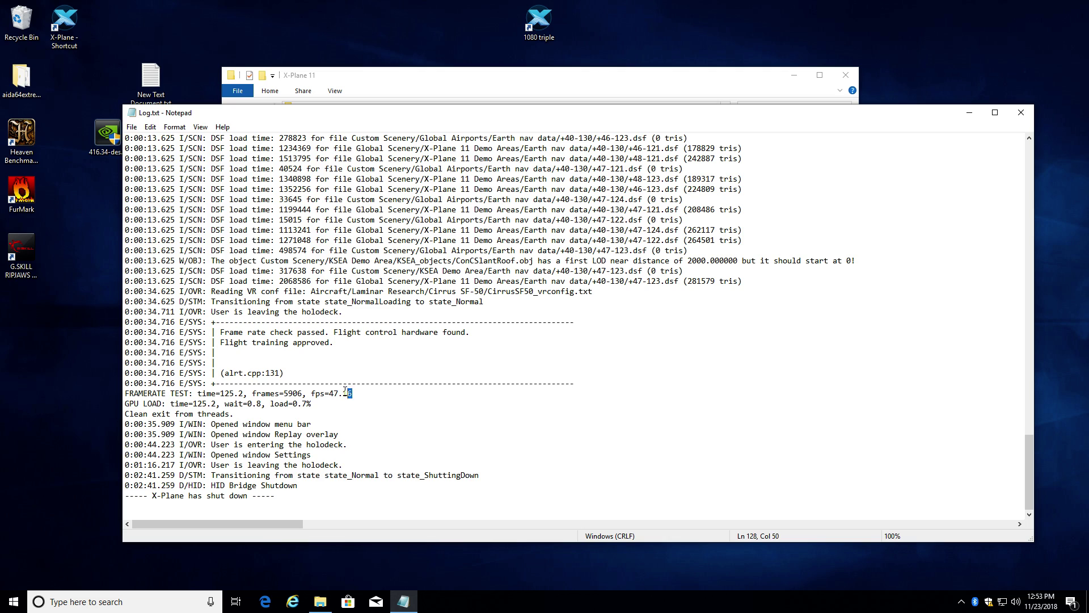
pyautogui.moveTo(345, 390); pyautogui.dragTo(320, 392)
pyautogui.click(1021, 113)
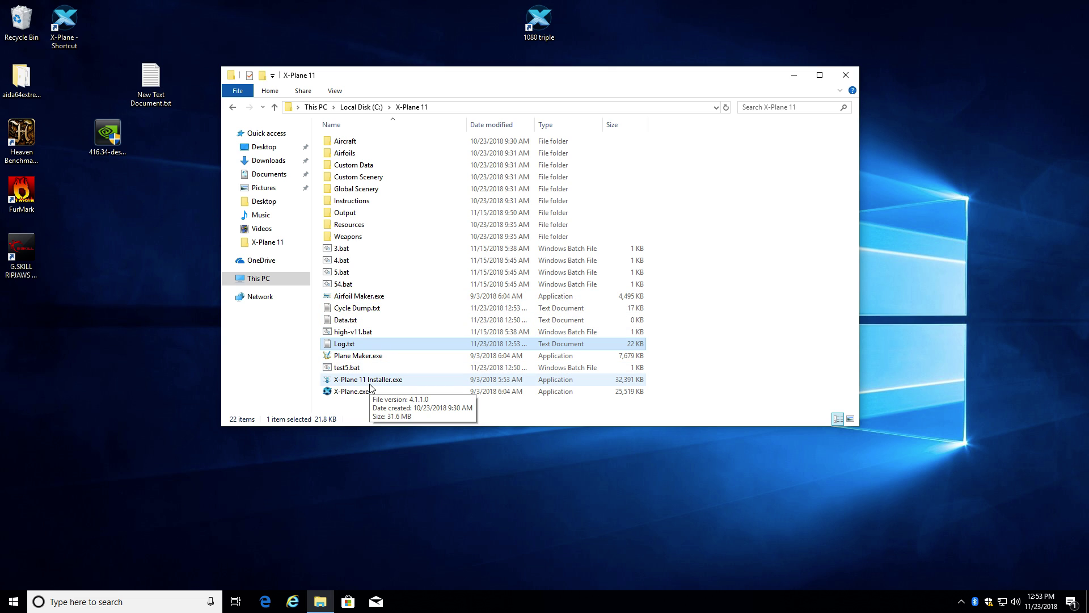
# Check that 4.bat sets fps_test=4, then run it to launch frame-rate test 4.
pyautogui.click(344, 264)
pyautogui.rightClick(344, 262)
pyautogui.click(370, 278)
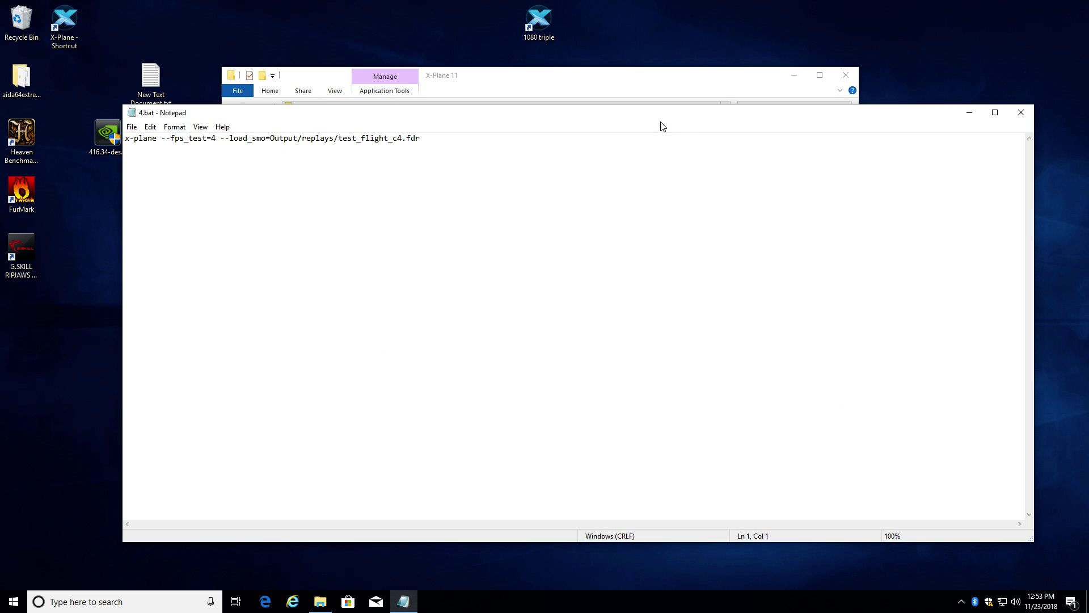
pyautogui.click(1021, 112)
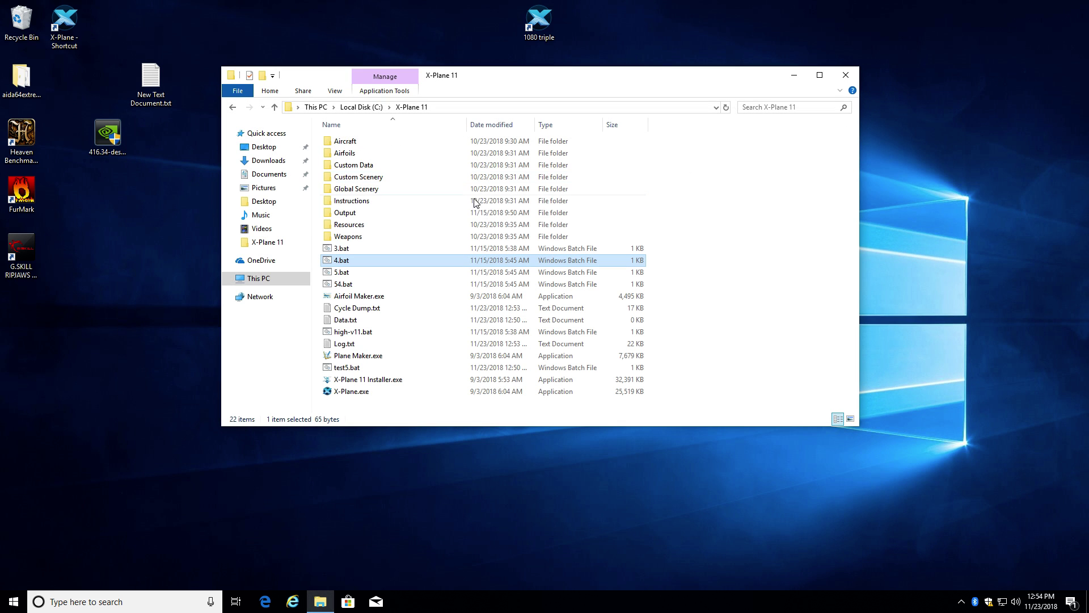
pyautogui.doubleClick(340, 264)
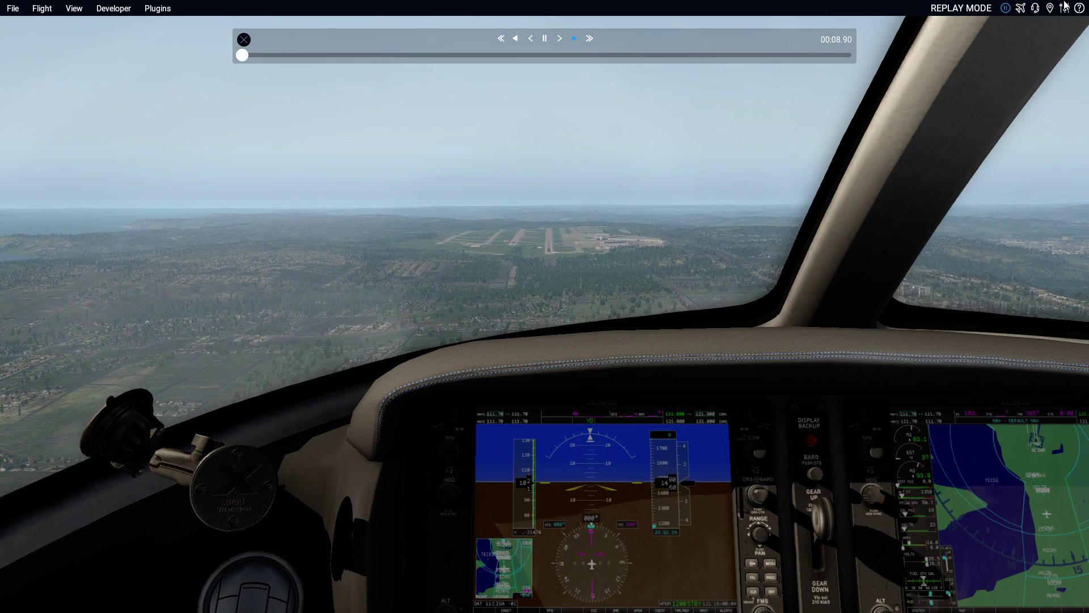
# Review the Graphics settings (High HDR visual effects, High world objects) and return to the replay.
pyautogui.click(1064, 8)
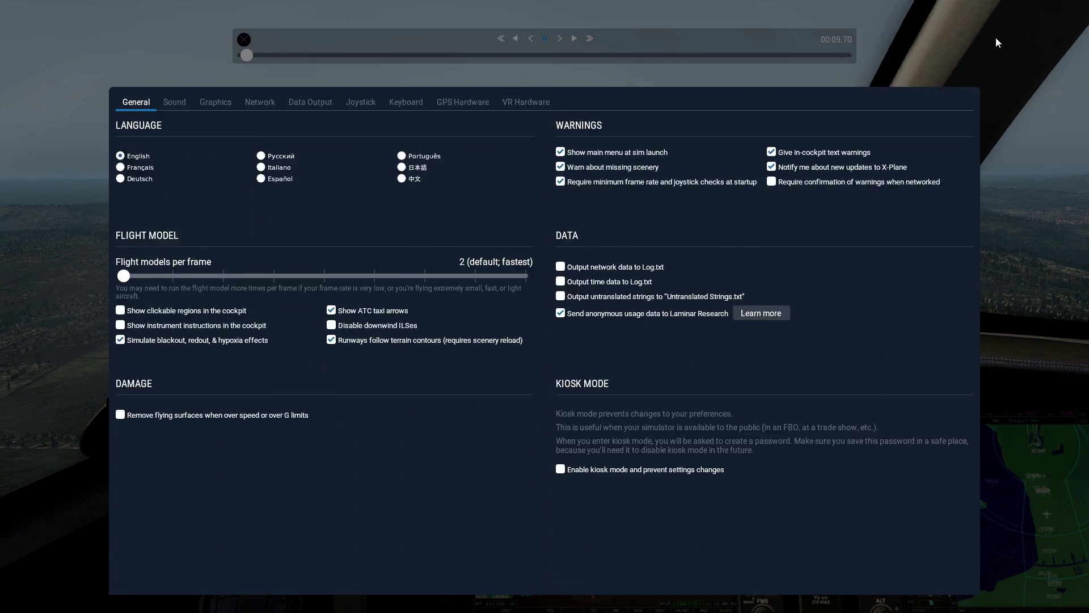
pyautogui.click(216, 34)
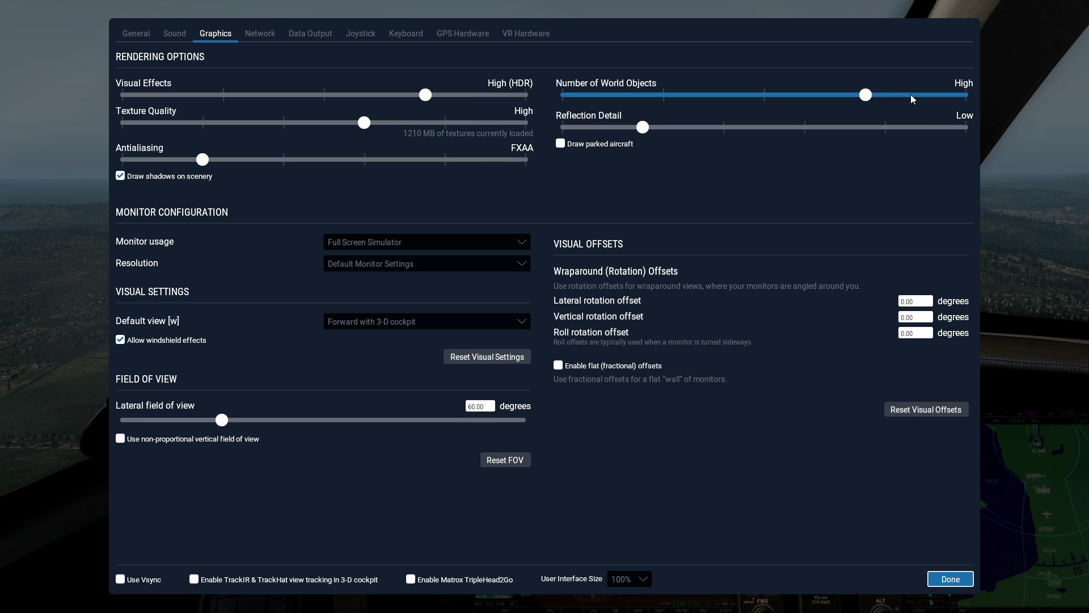
pyautogui.click(950, 578)
# Quit X-Plane from its File menu.
pyautogui.click(13, 8)
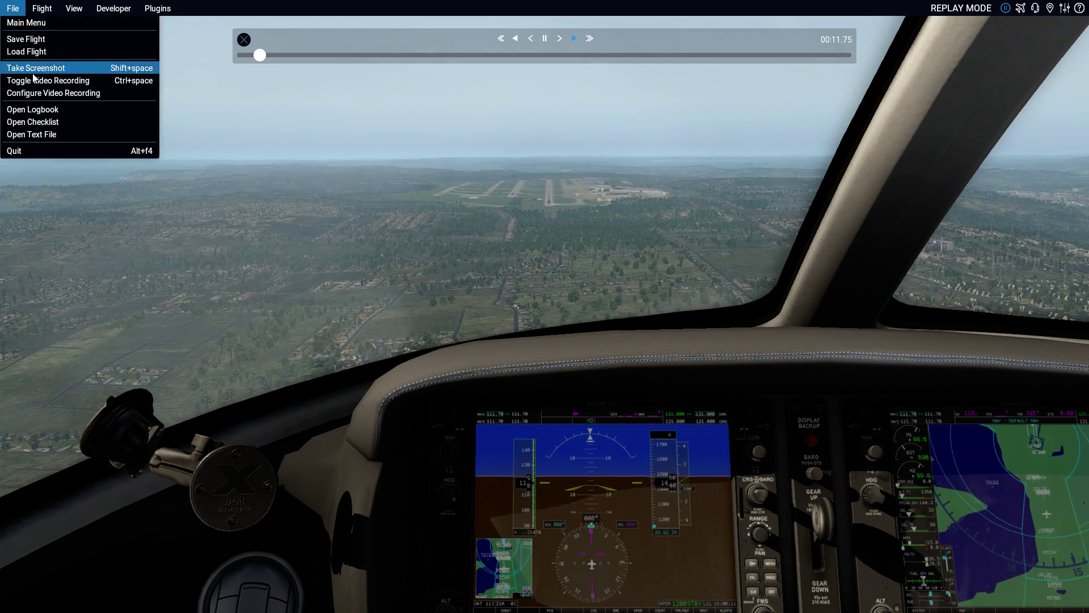
pyautogui.click(15, 150)
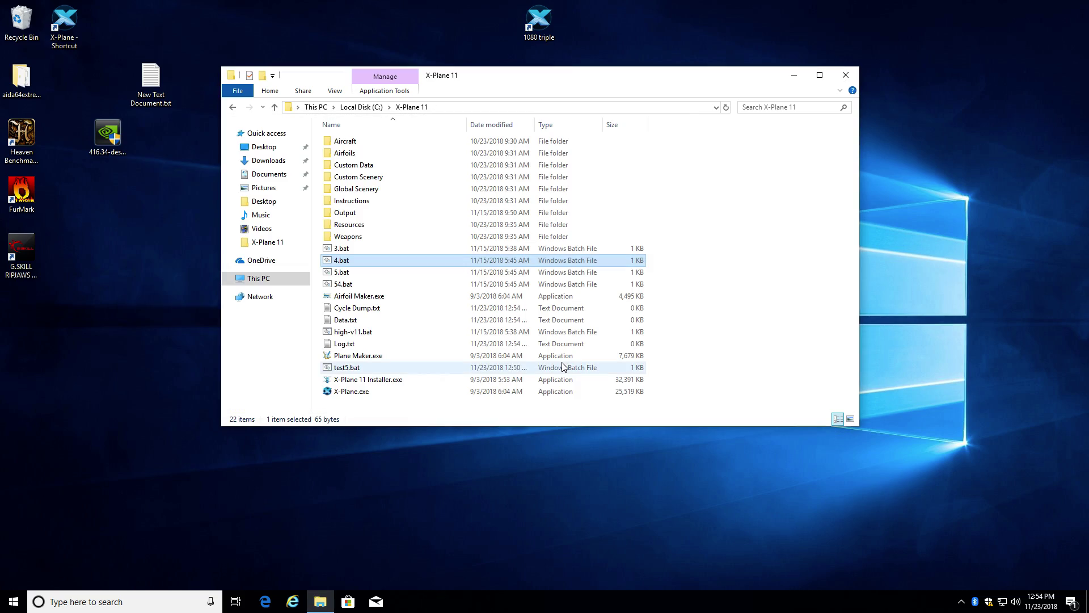